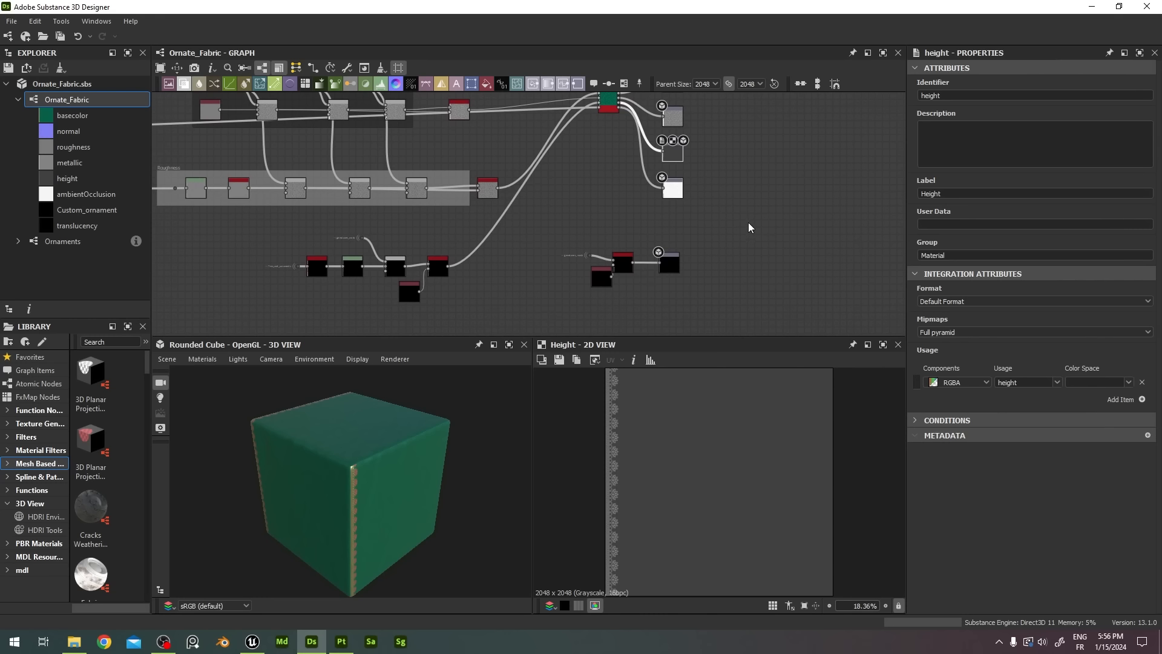
left_click(561, 360)
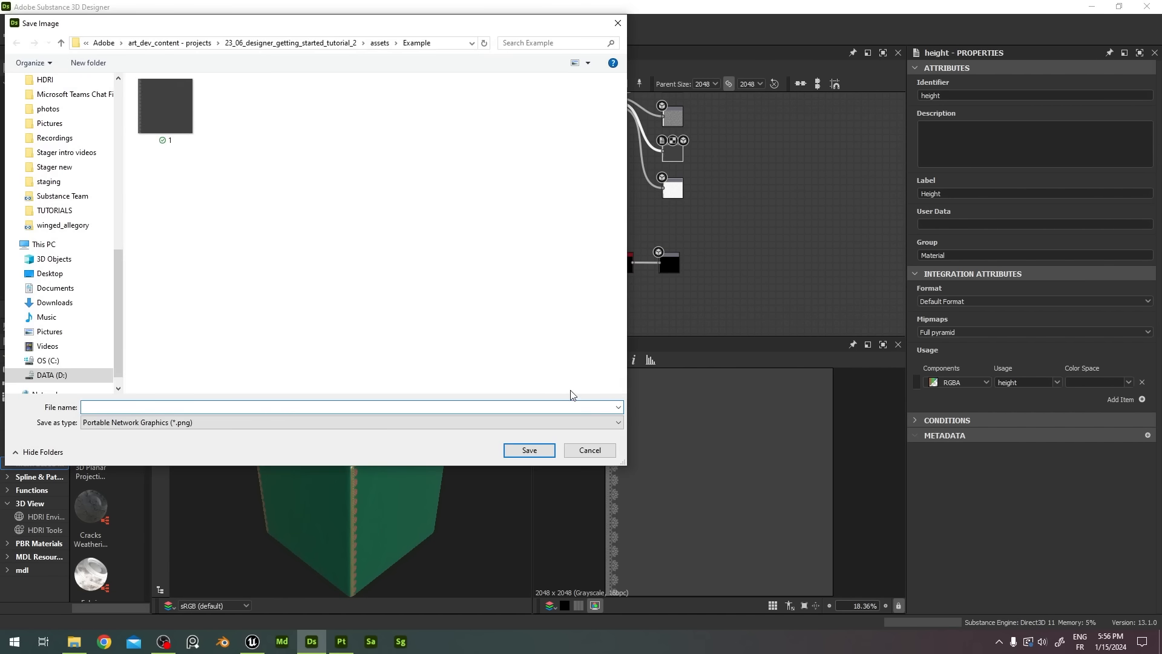
left_click(590, 450)
middle_click_drag(688, 230, 701, 309)
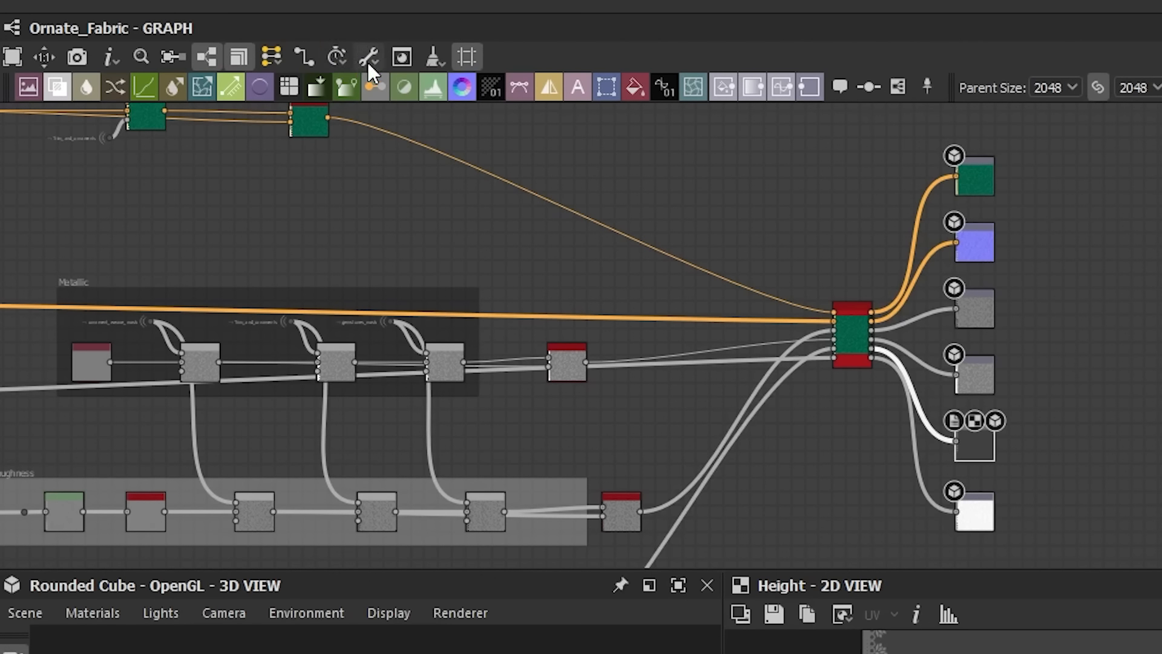
- Open the graph's output export settings and set the destination to a new folder named Ornate Fabric inside assets
left_click(370, 61)
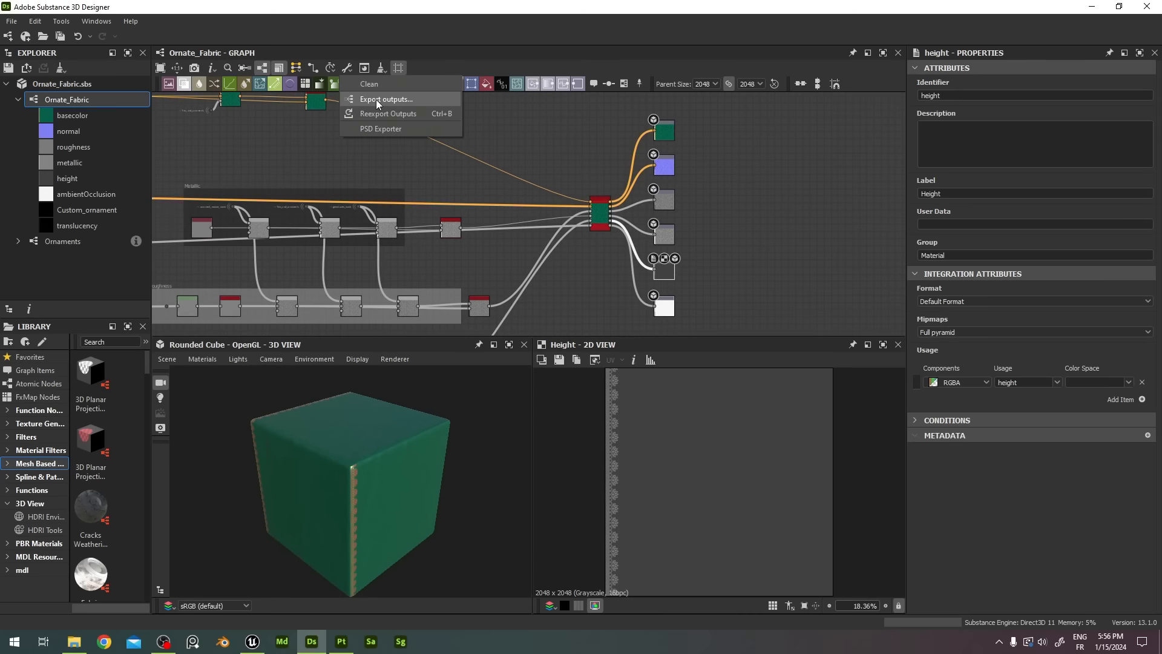
left_click(375, 99)
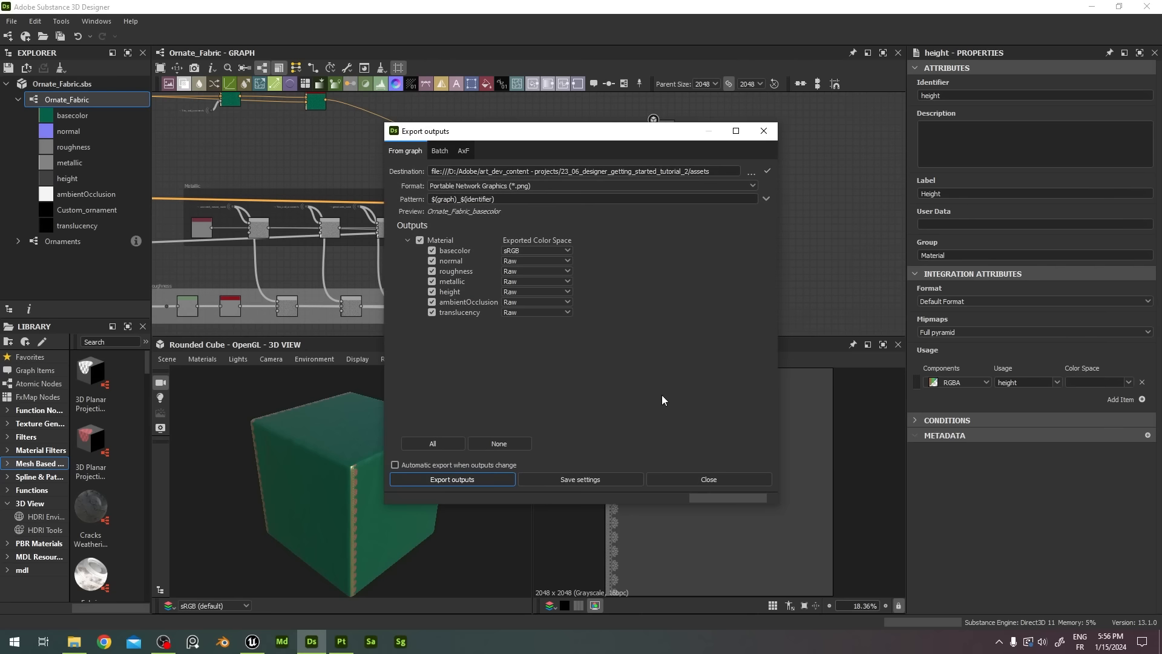
left_click(751, 173)
right_click(654, 356)
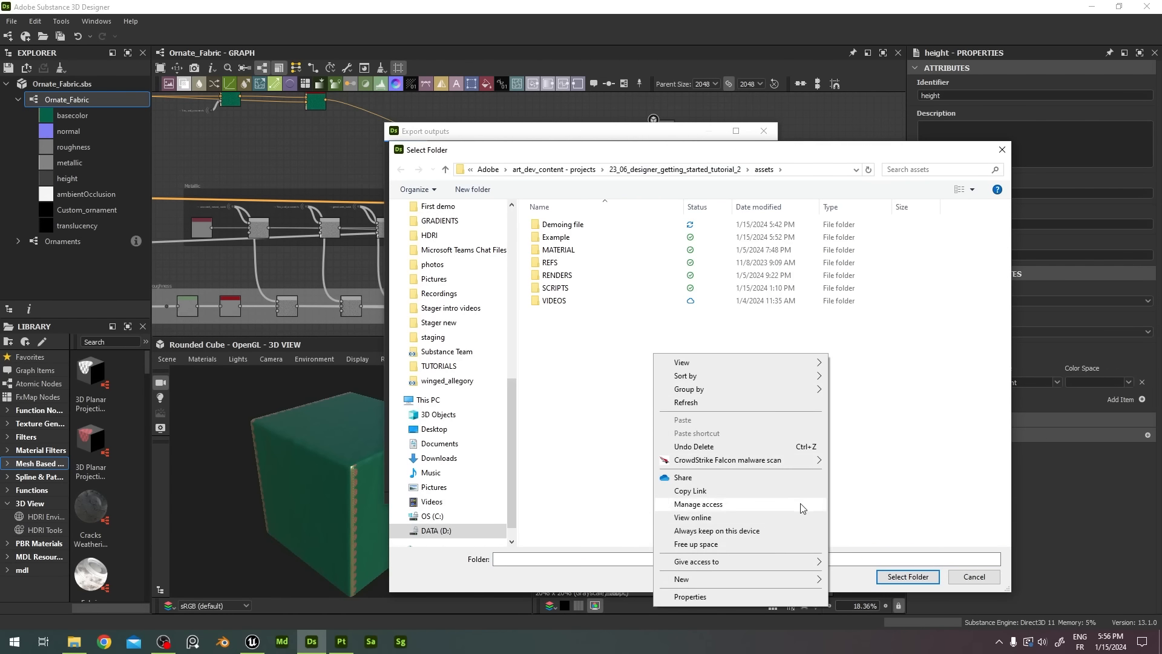
mouse_move(811, 579)
left_click(885, 424)
key("Caps_Lock")
type("O")
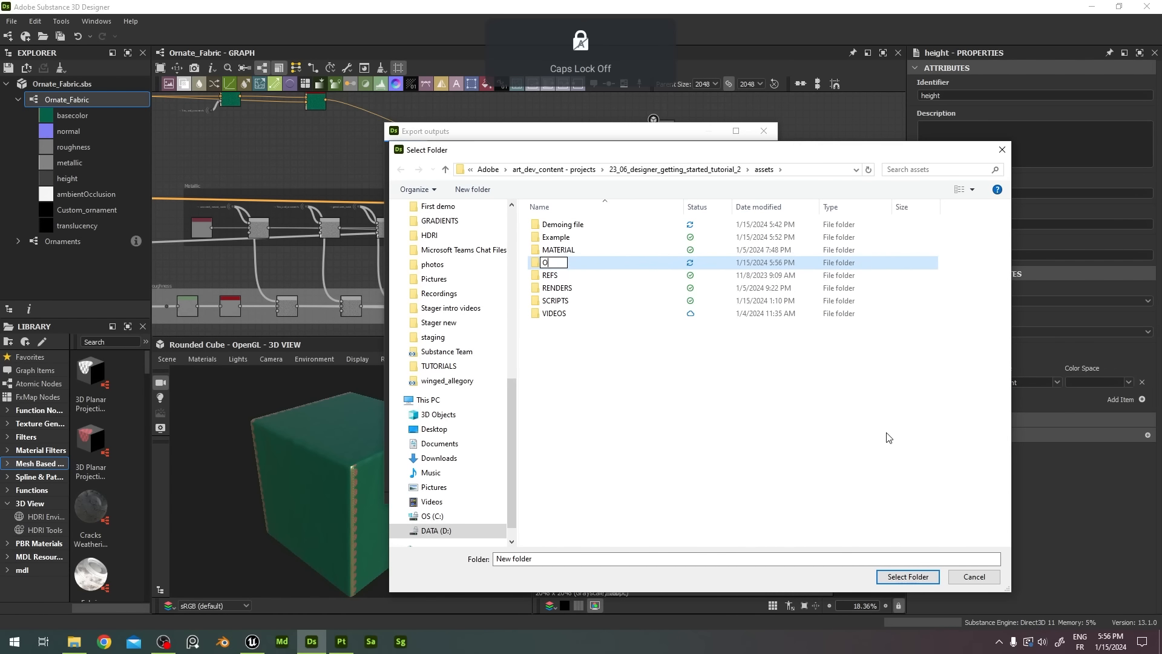
type("rnate Fabric")
key("Return")
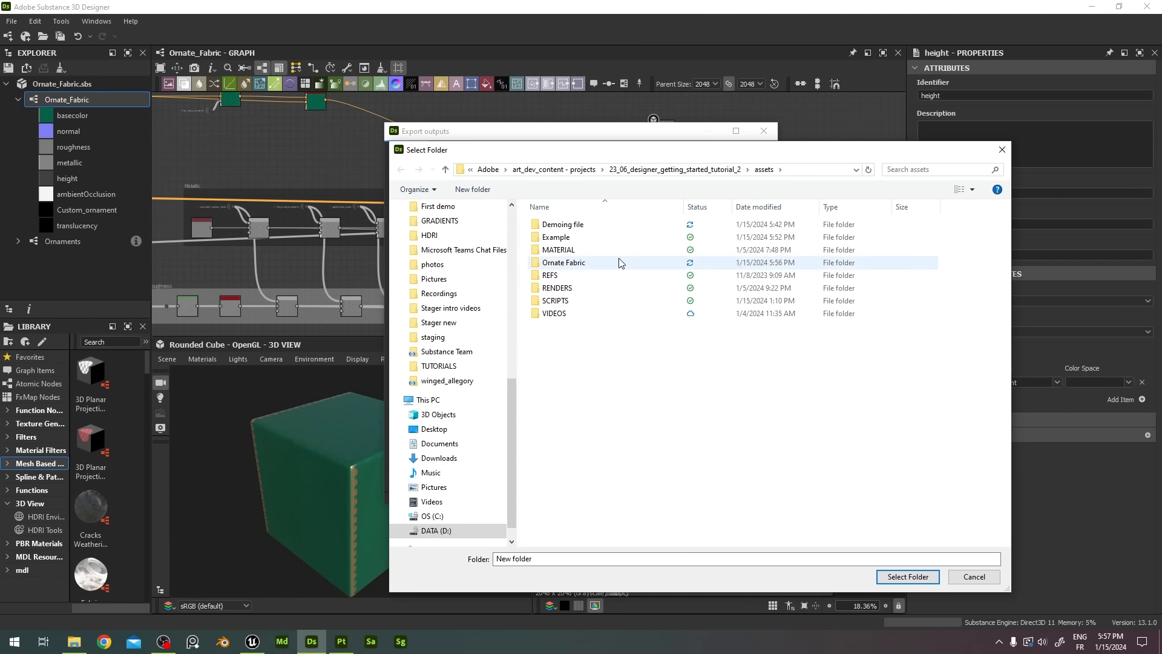
double_click(626, 263)
left_click(885, 575)
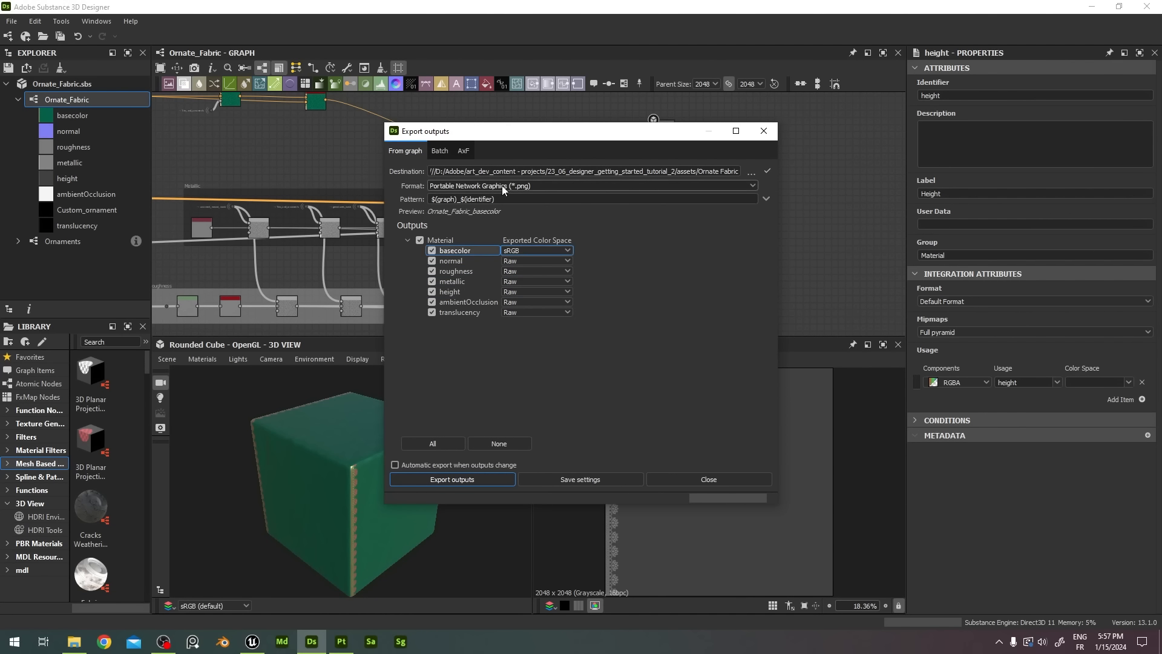
- Examine the available export formats, the outputs included in the Material group and the color space options for each map
left_click(527, 184)
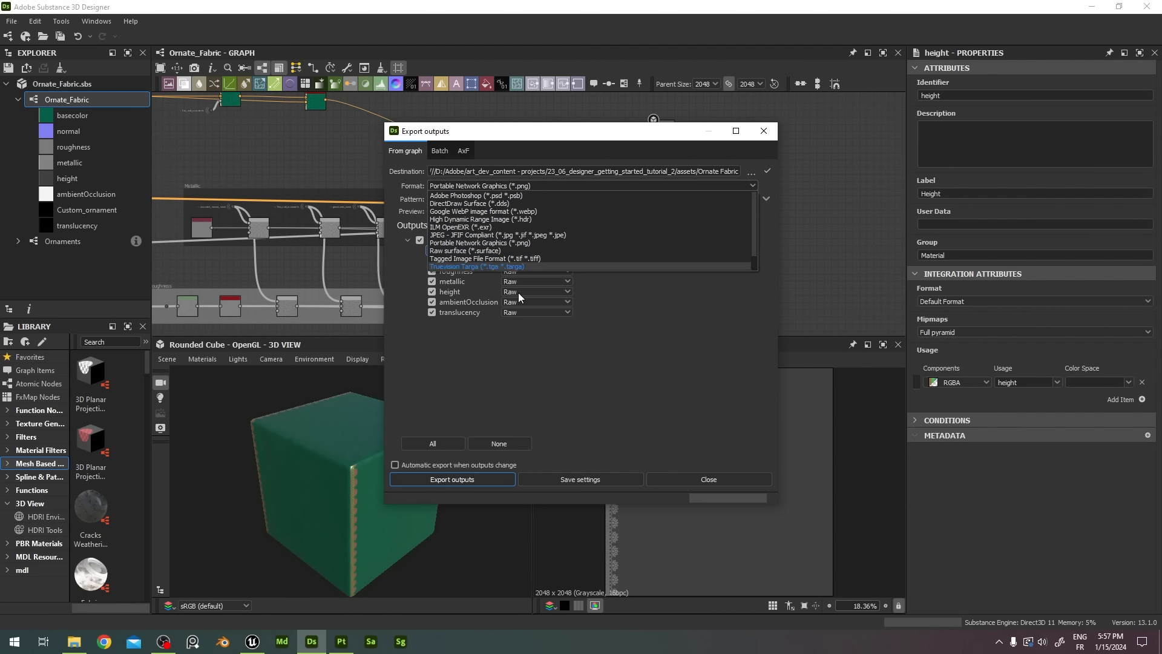
left_click(720, 354)
left_click(455, 282)
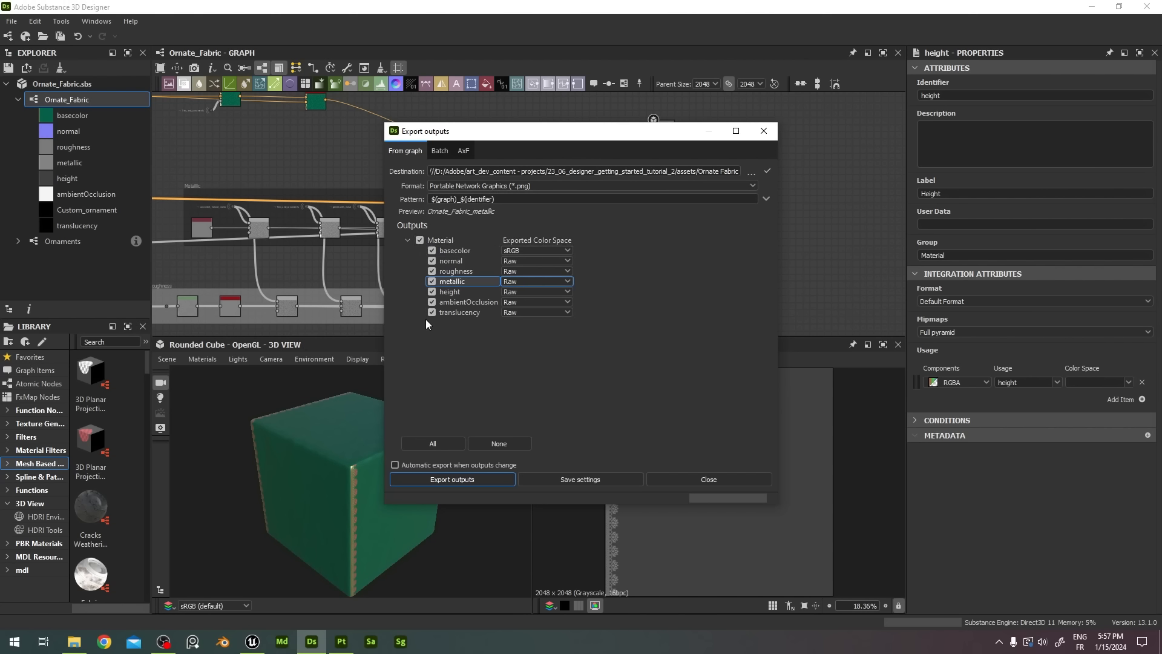
left_click(431, 302)
left_click(432, 302)
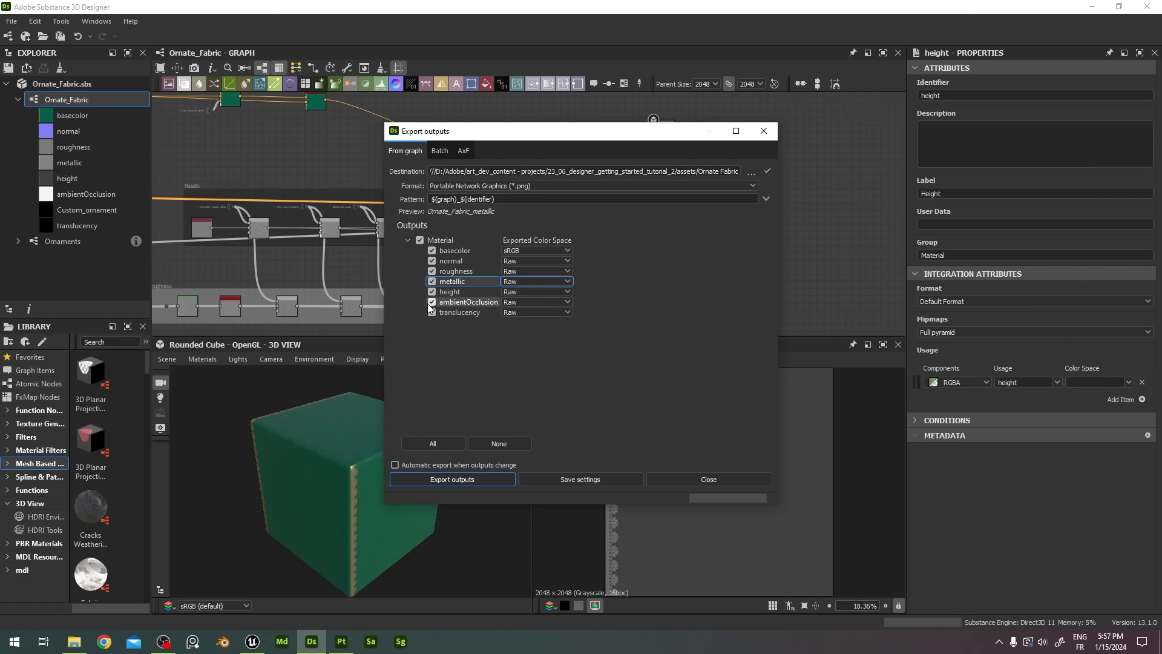
left_click(478, 302)
left_click(506, 312)
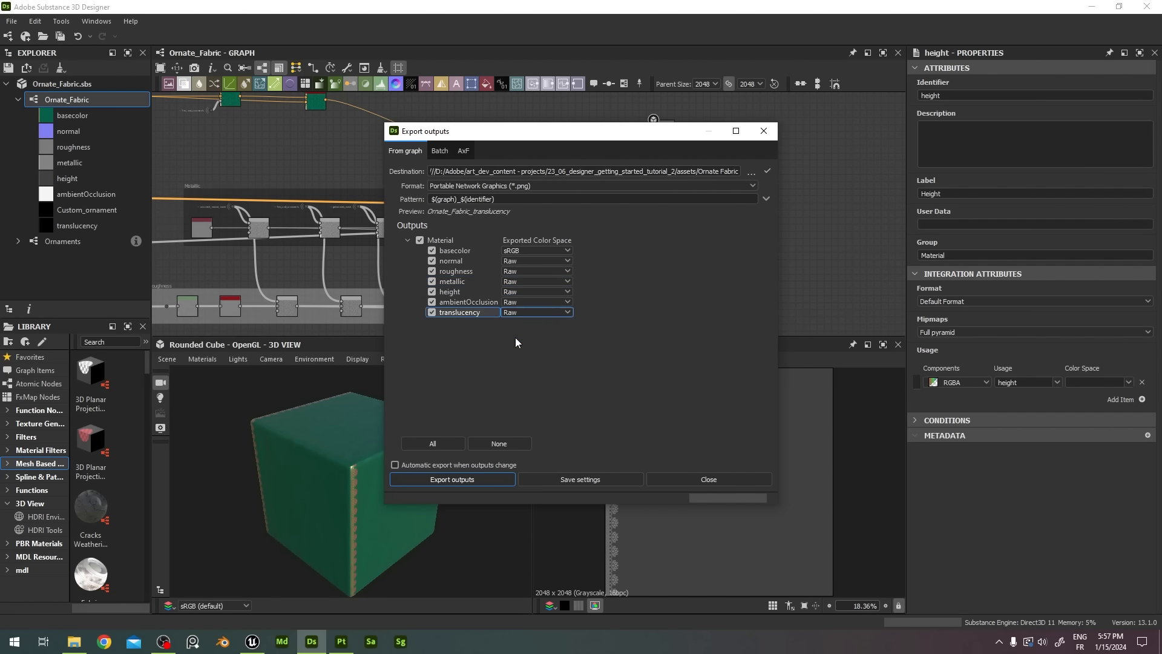
left_click(561, 260)
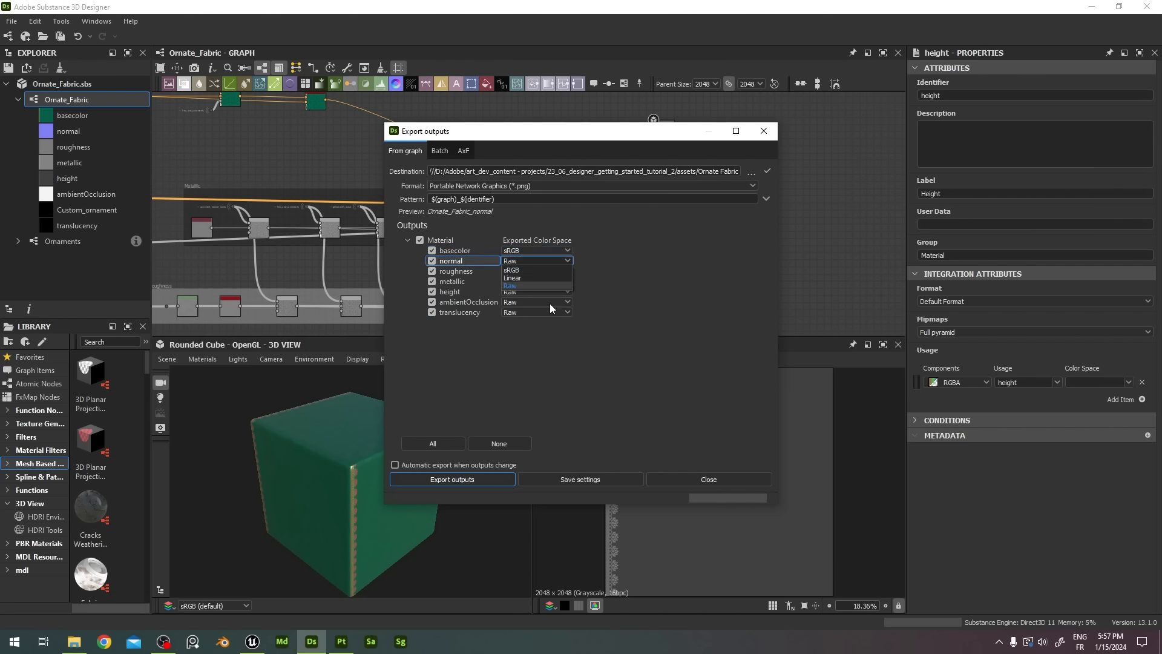
left_click(615, 259)
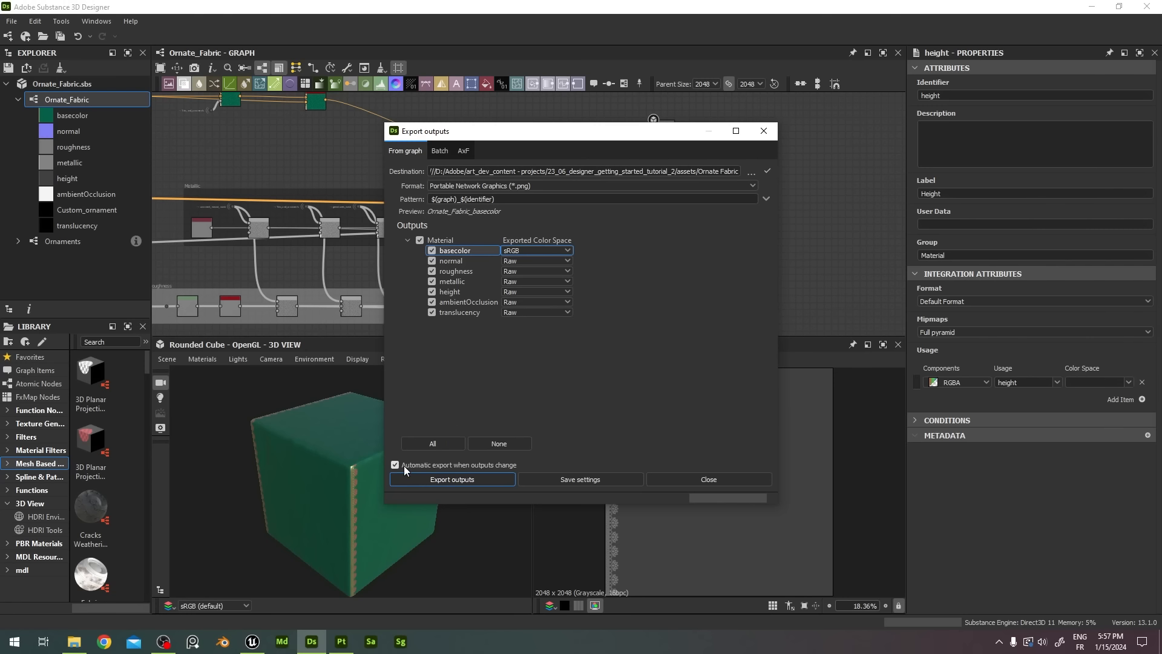
- Enable automatic export when outputs change, export all material outputs as PNG, and check the files in the Ornate Fabric folder
left_click(444, 477)
left_click(764, 131)
left_click(74, 641)
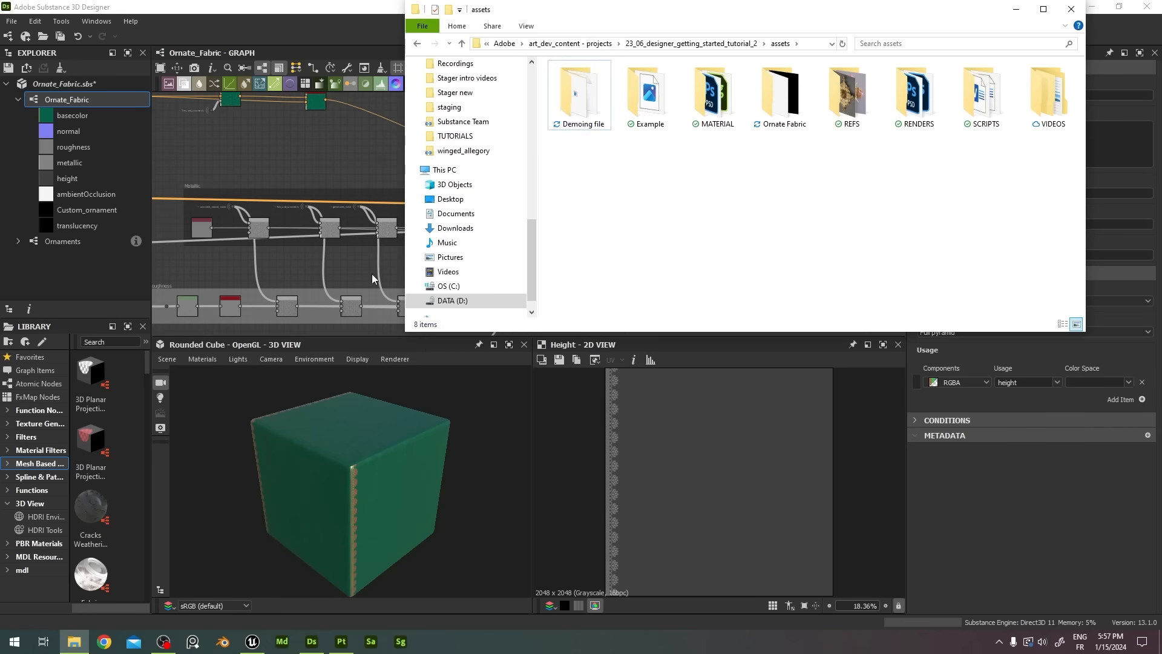
double_click(773, 96)
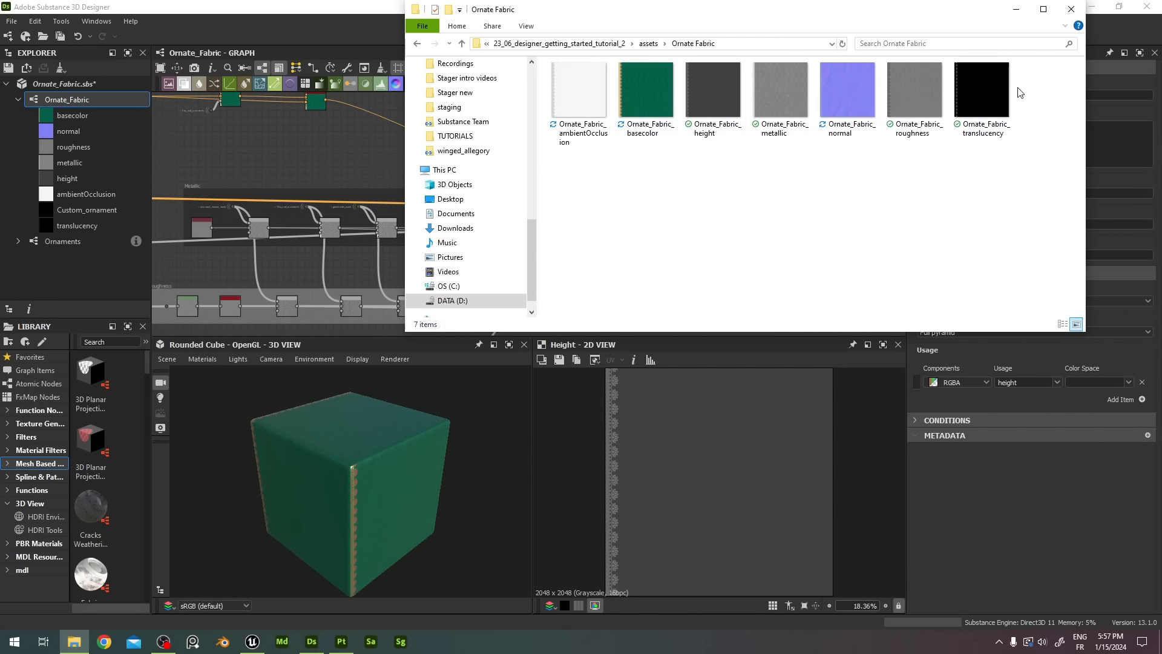
left_click(1017, 9)
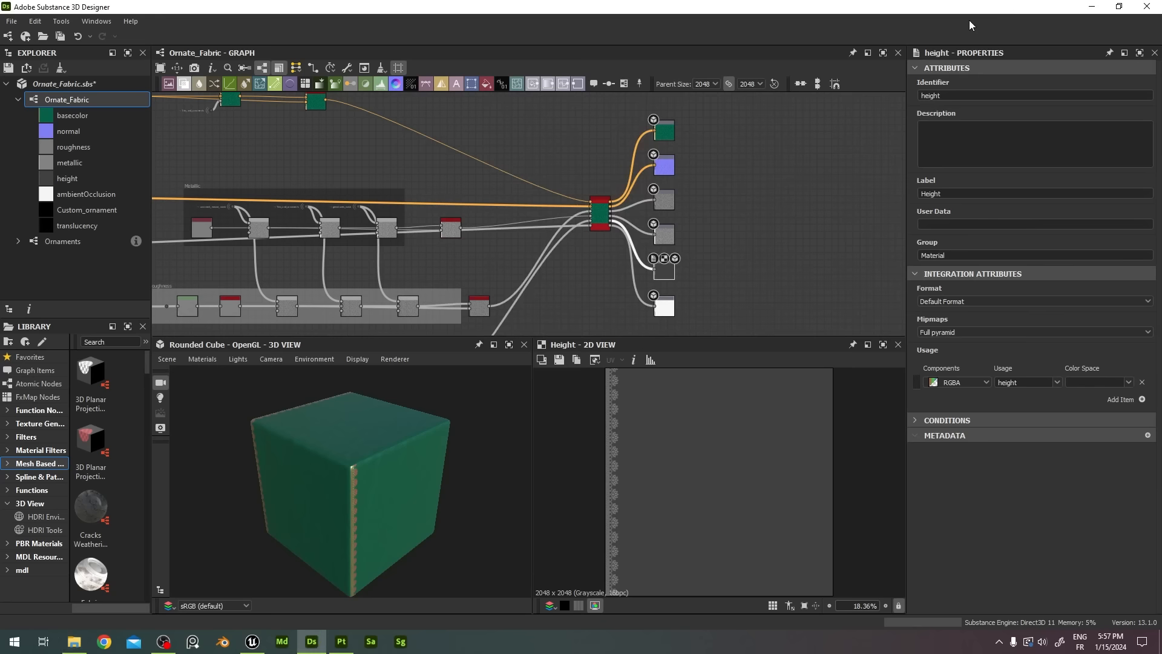
- Switch to Blender and select the draped cloth object veildisplay in the display scene
scroll(776, 156, "down", 1)
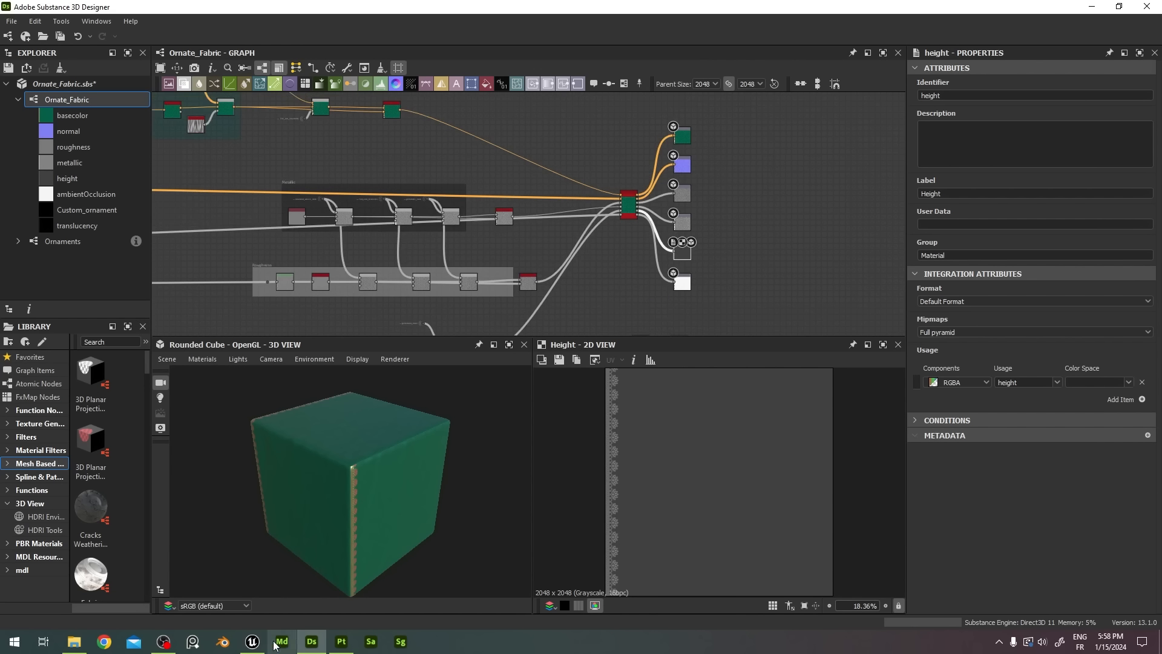
left_click(222, 643)
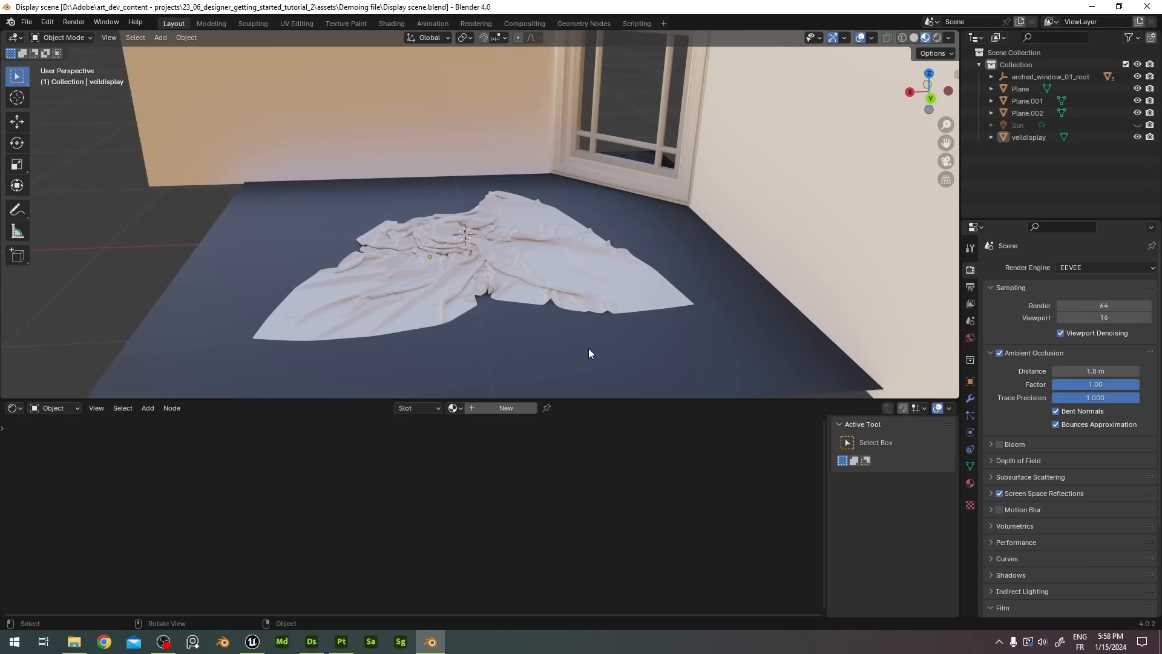
scroll(589, 353, "down", 5)
middle_click_drag(564, 310, 601, 293)
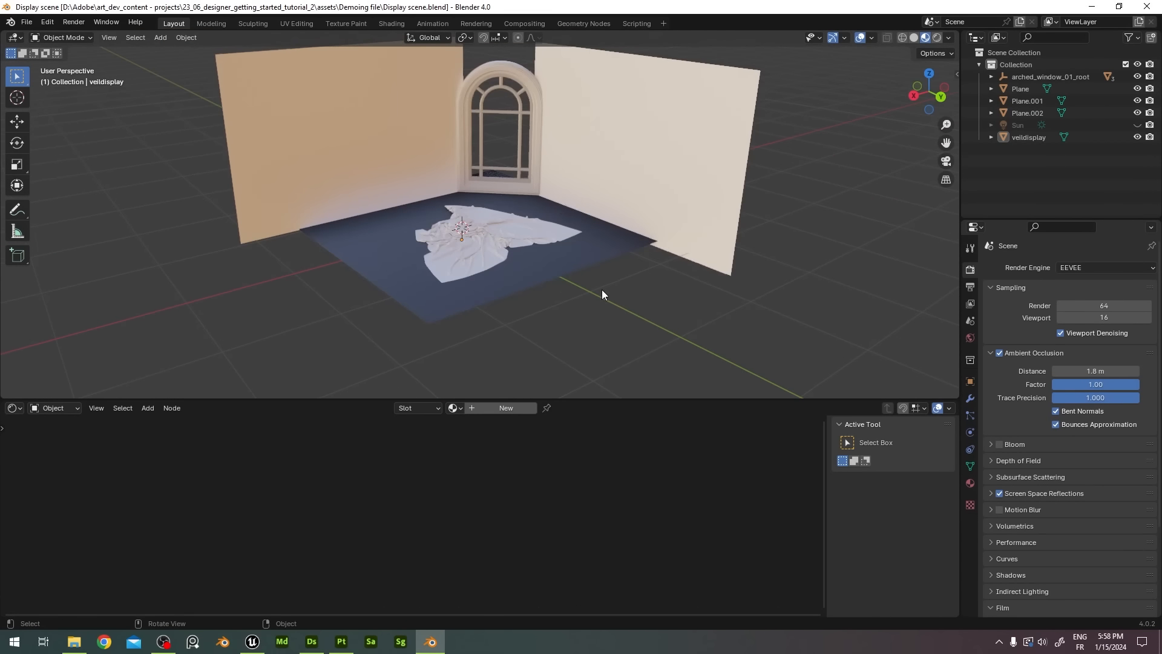
left_click(482, 254)
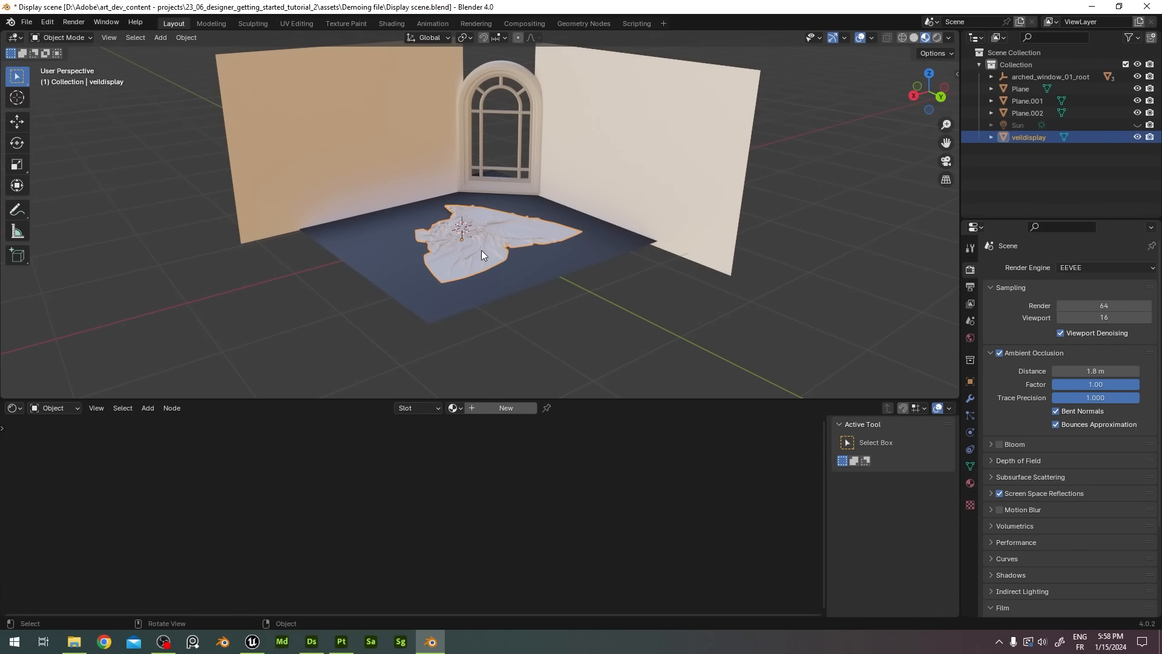
scroll(481, 250, "up", 5)
middle_click_drag(481, 249, 469, 294)
scroll(468, 294, "up", 2)
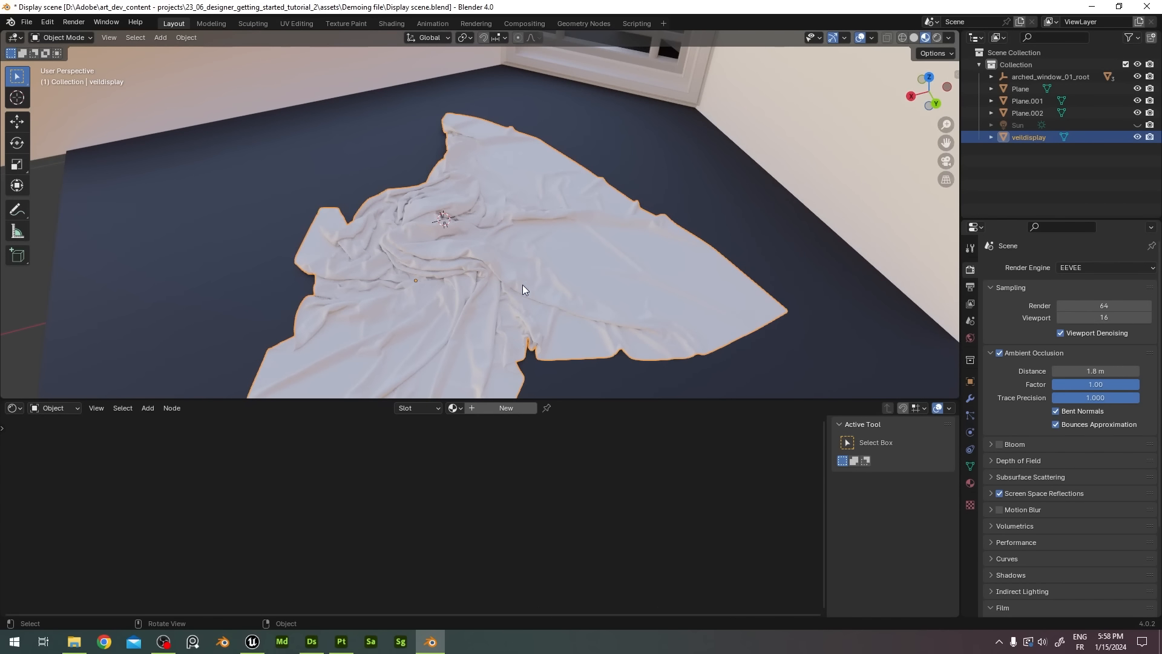
- Create a new material on the draped cloth and select its Principled BSDF node
left_click(514, 409)
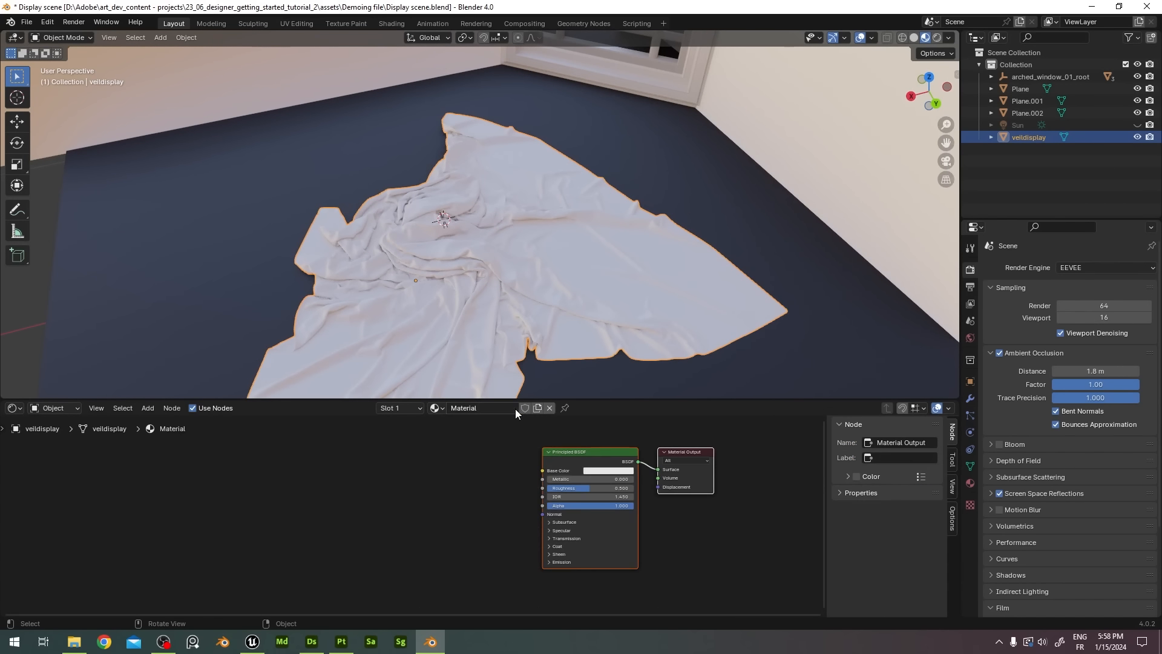
left_click_drag(572, 459, 506, 459)
left_click(507, 459)
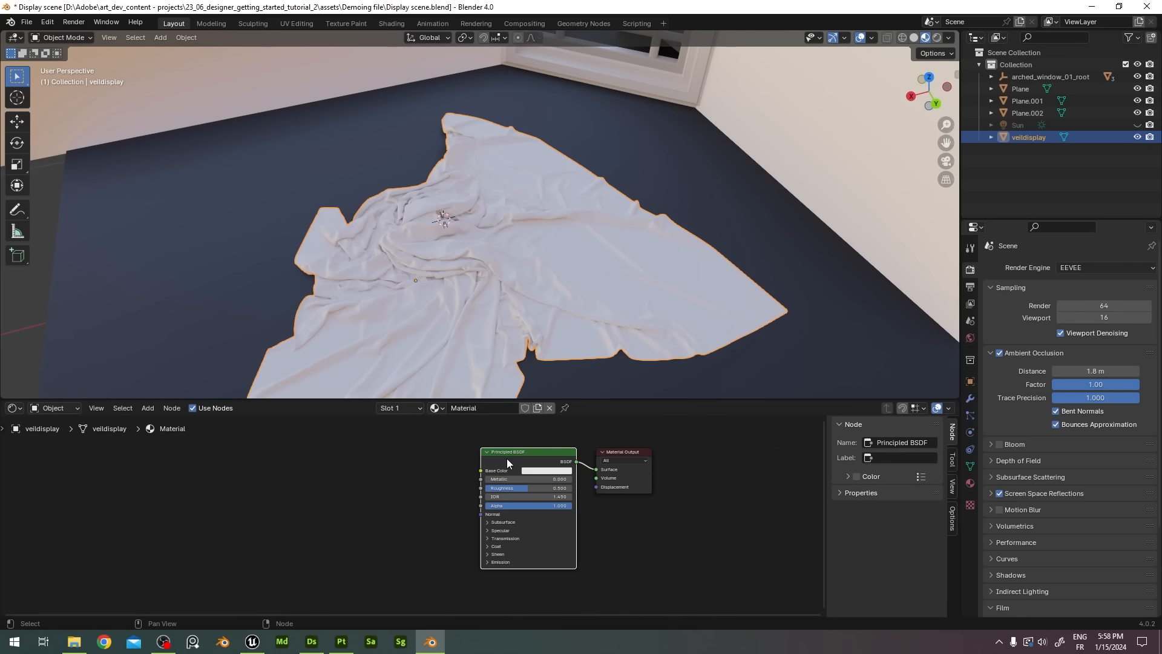
- Load the basecolor, height, metallic, normal and roughness maps from the Ornate Fabric folder using Node Wrangler's Principled Texture Setup
key("ctrl+shift+t")
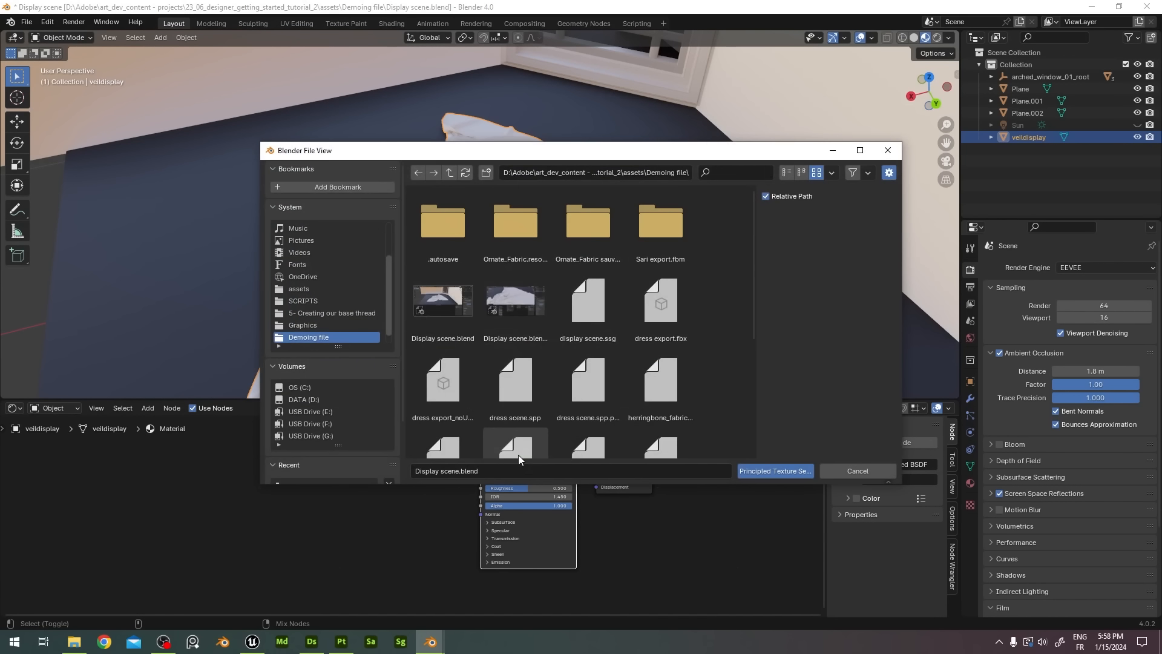
left_click(448, 174)
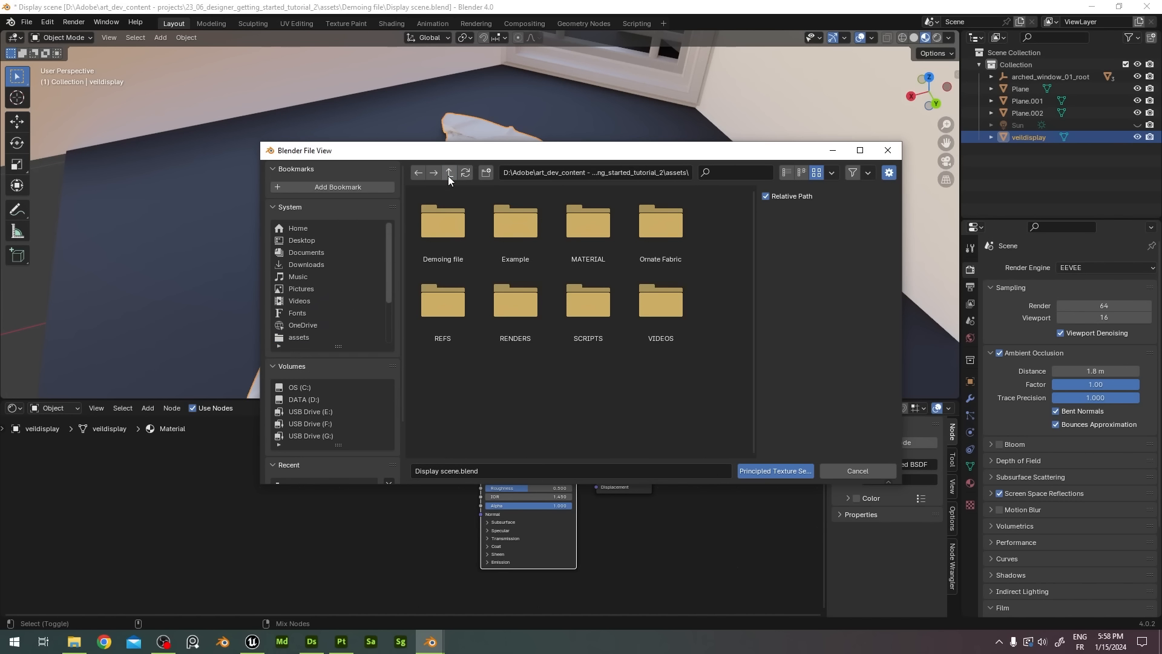
double_click(648, 235)
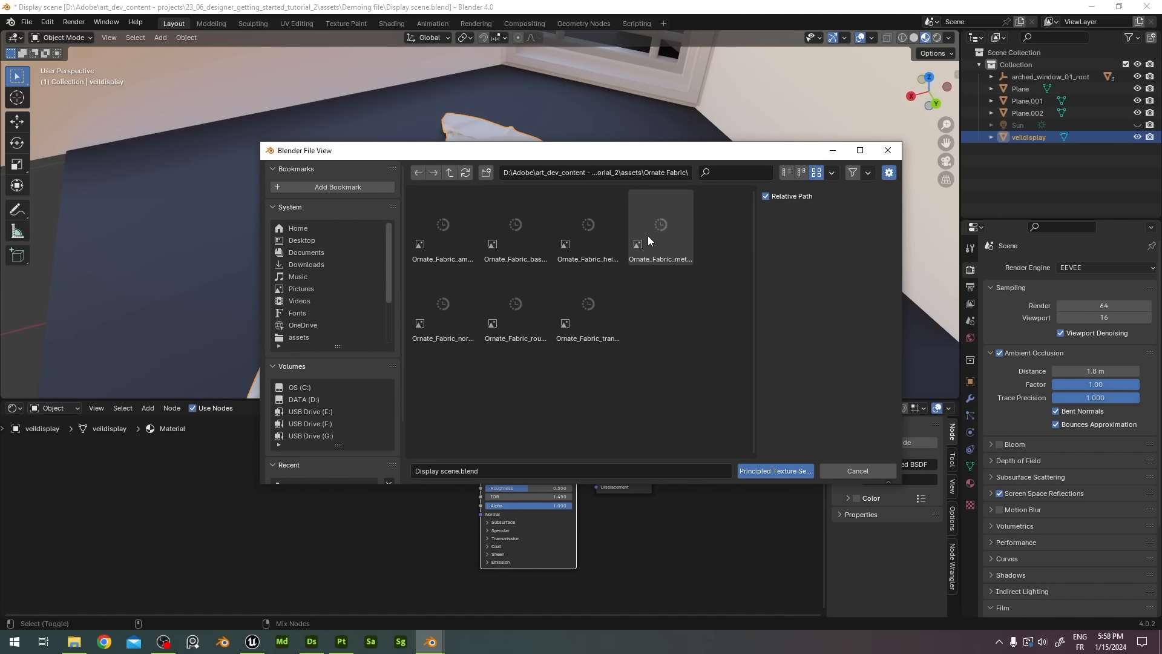
left_click(515, 221)
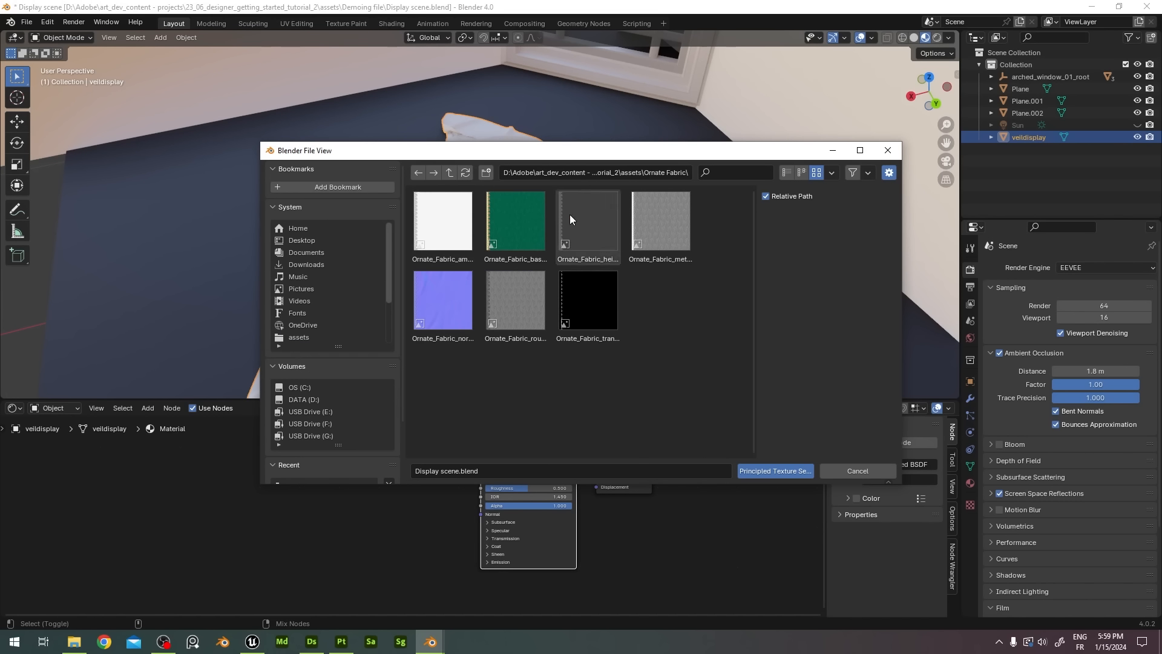
left_click(637, 228, "shift")
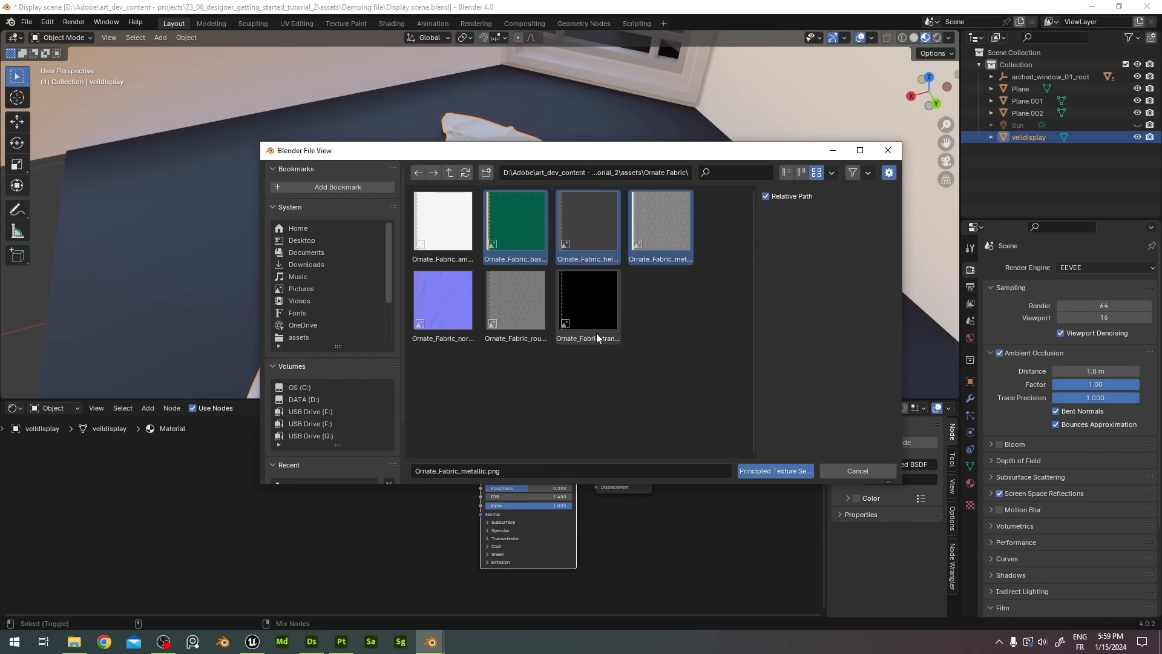
left_click(539, 316, "ctrl")
left_click(448, 309, "ctrl")
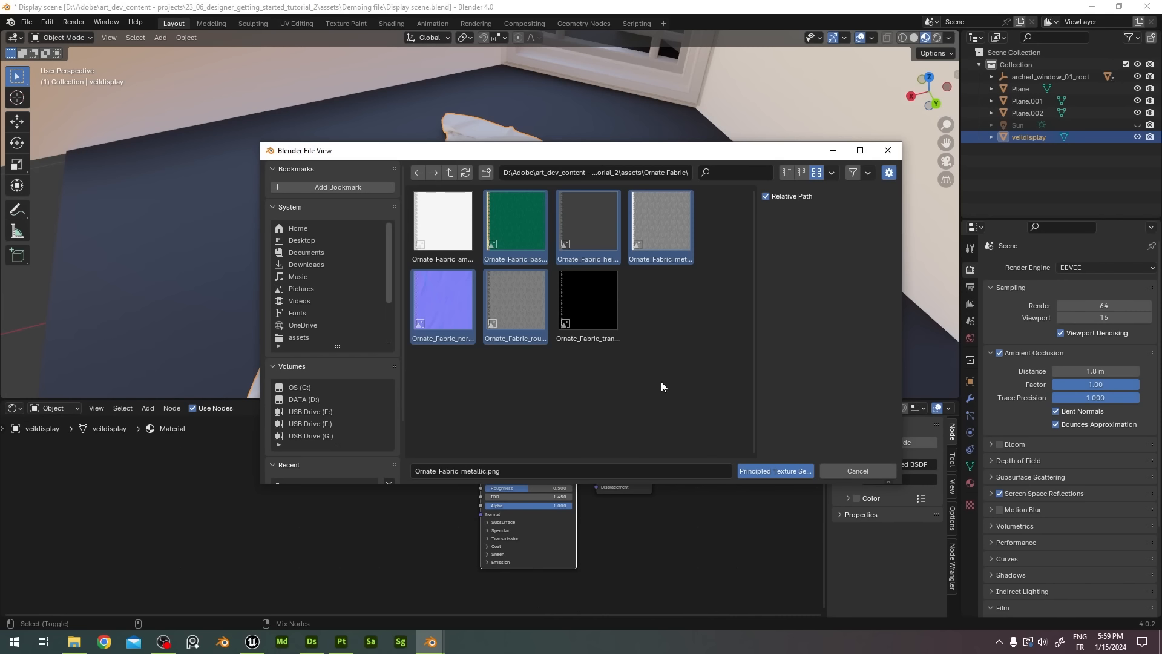
left_click(775, 471)
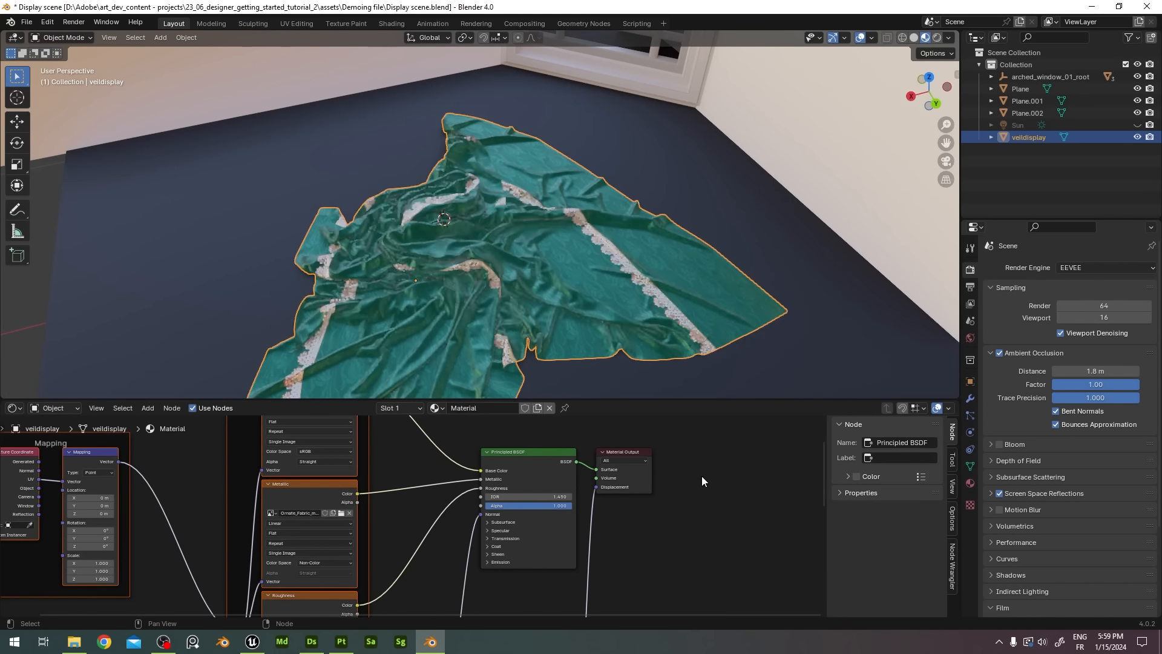
- Examine the textured cloth up close and enlarge the shader editor to view the generated node network
key("Home")
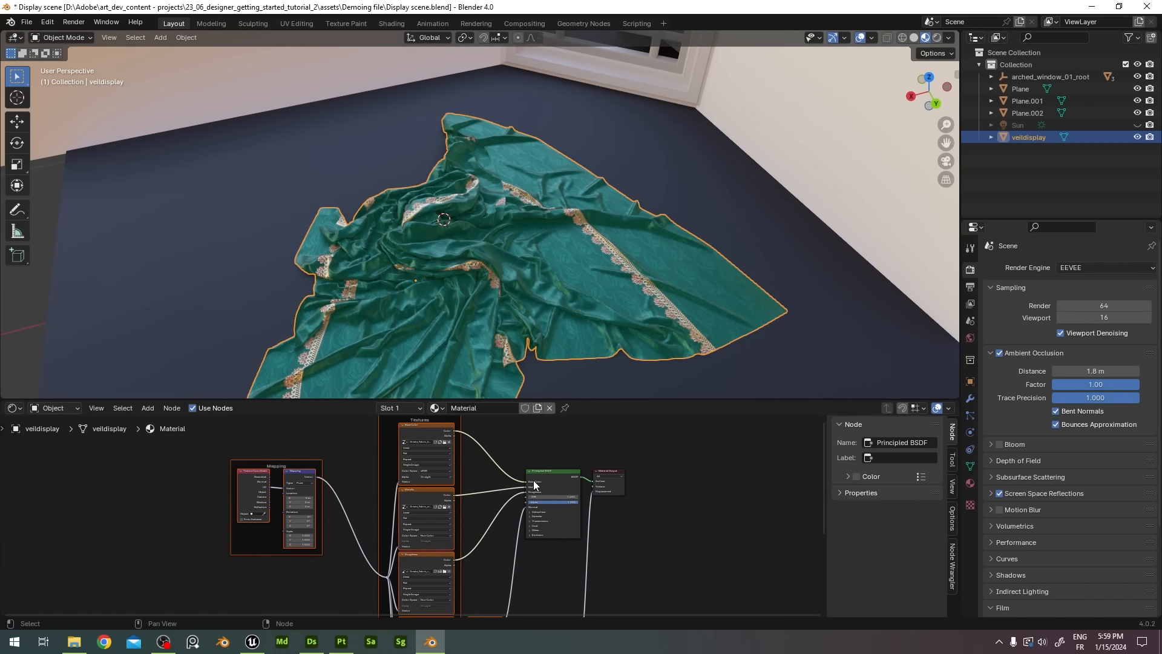
scroll(533, 481, "up", 3)
scroll(476, 281, "up", 3)
middle_click_drag(477, 284, 451, 307)
left_click_drag(532, 401, 533, 323)
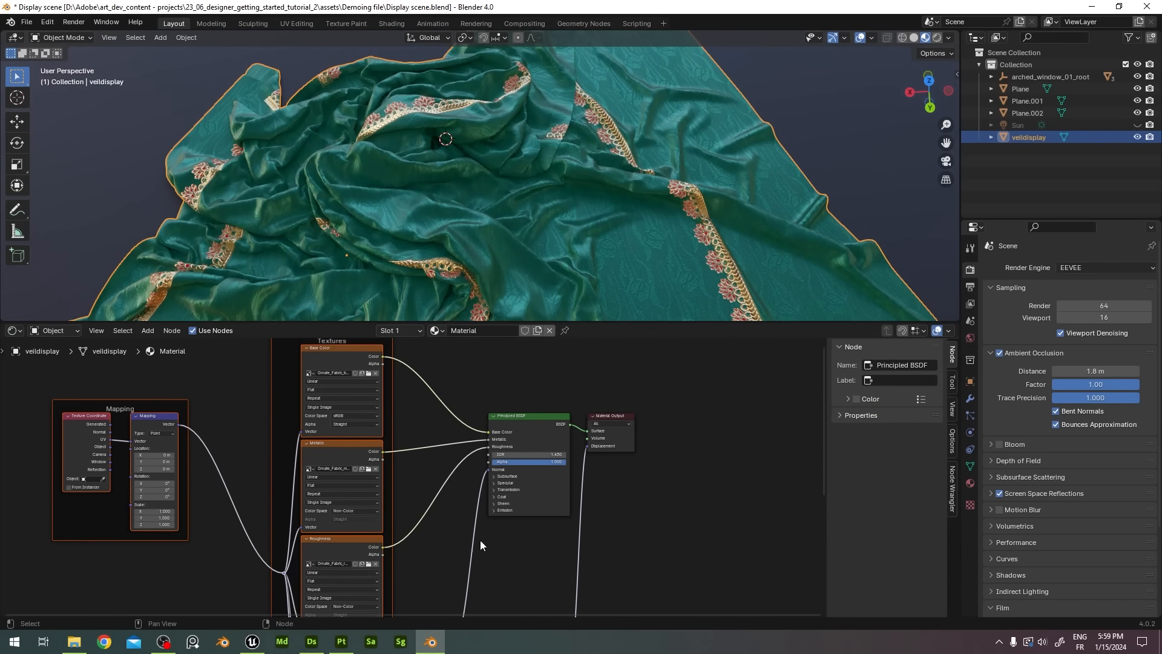
- Switch to Substance 3D Designer and apply the Cold blue preset to the Ornate_Fabric graph's preview
left_click(312, 642)
left_click(609, 261)
scroll(969, 460, "down", 8)
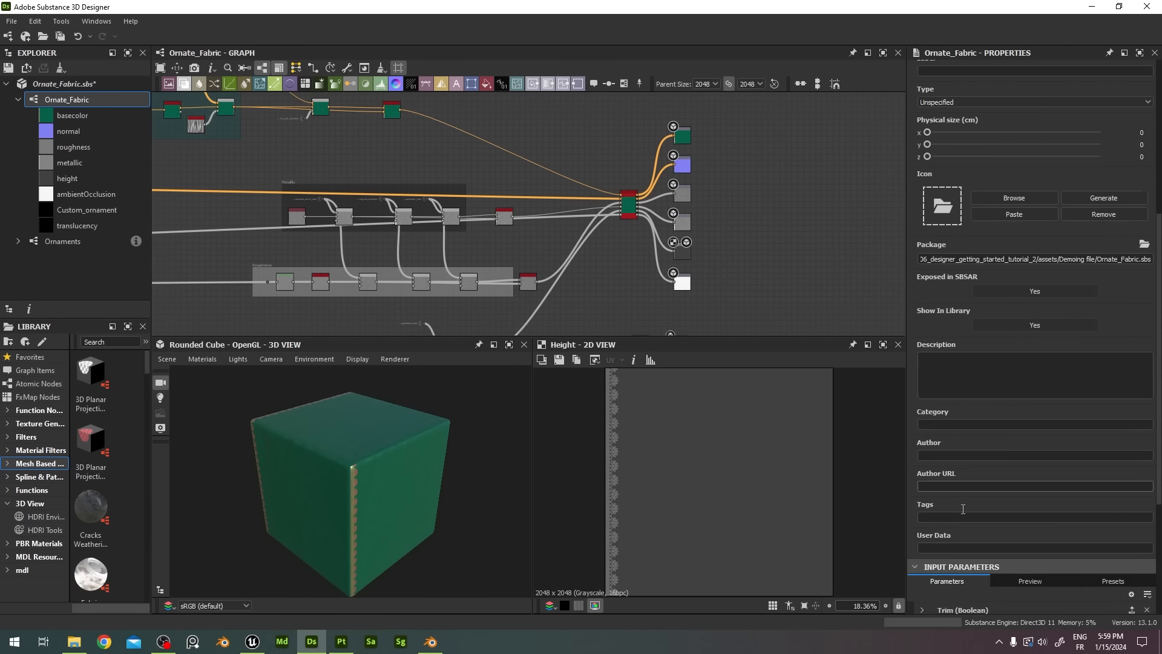
scroll(1016, 405, "up", 3)
left_click(992, 563)
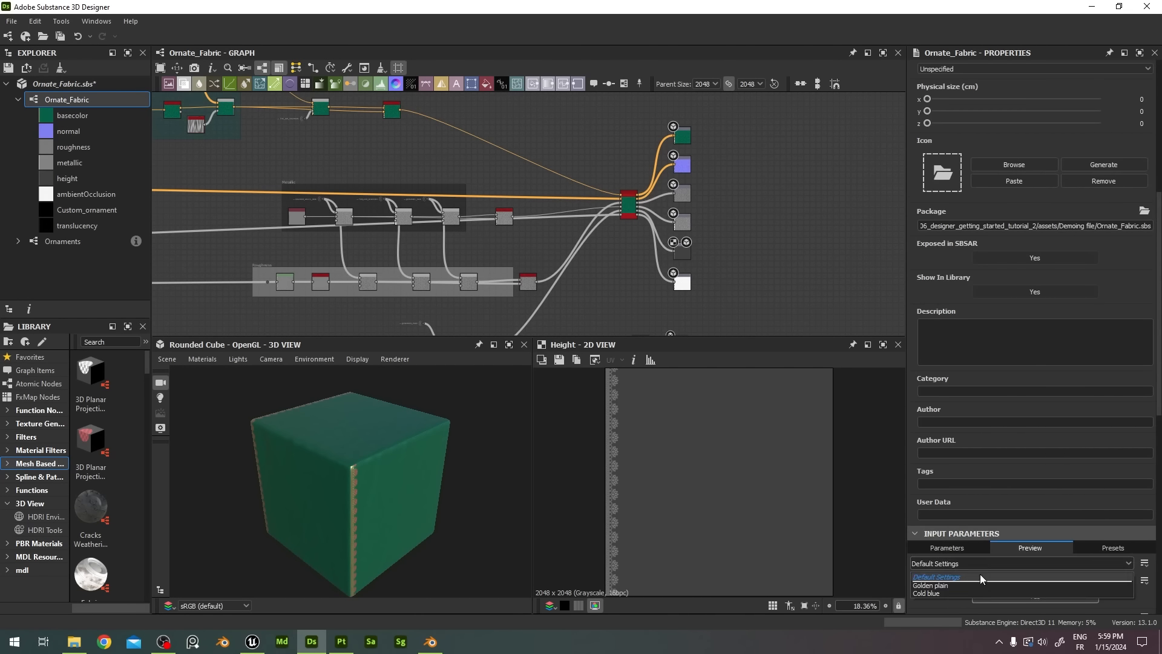
left_click(957, 591)
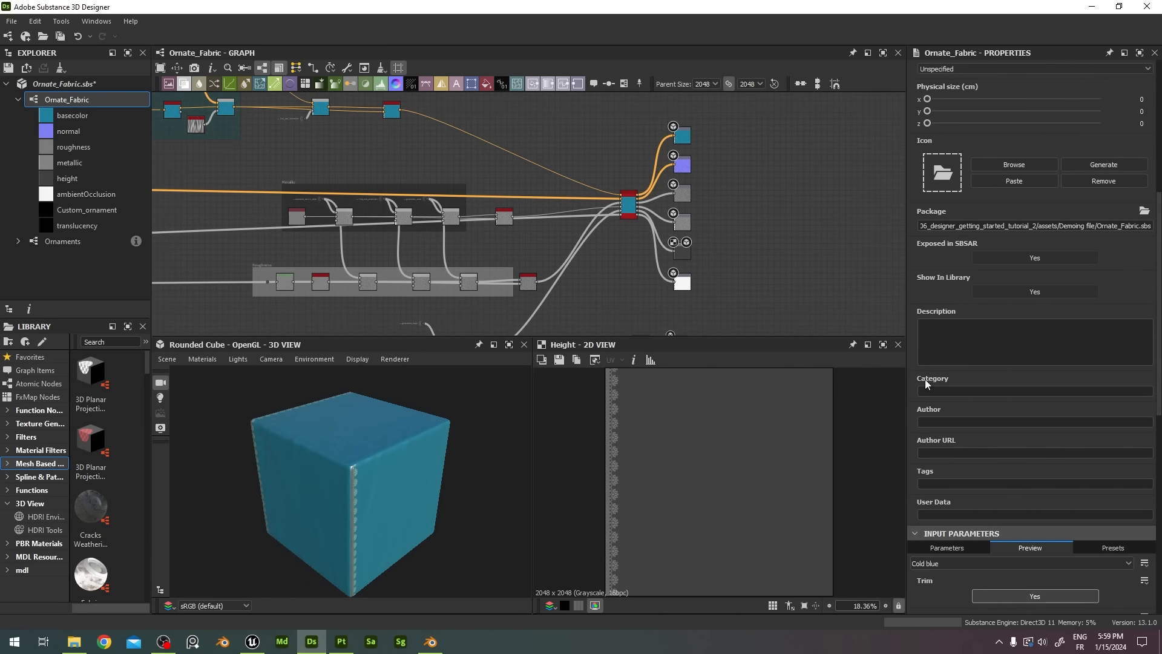
- Return to Blender, reload the material's images with Node Wrangler and enlarge the 3D viewport around the draped cloth
left_click(431, 641)
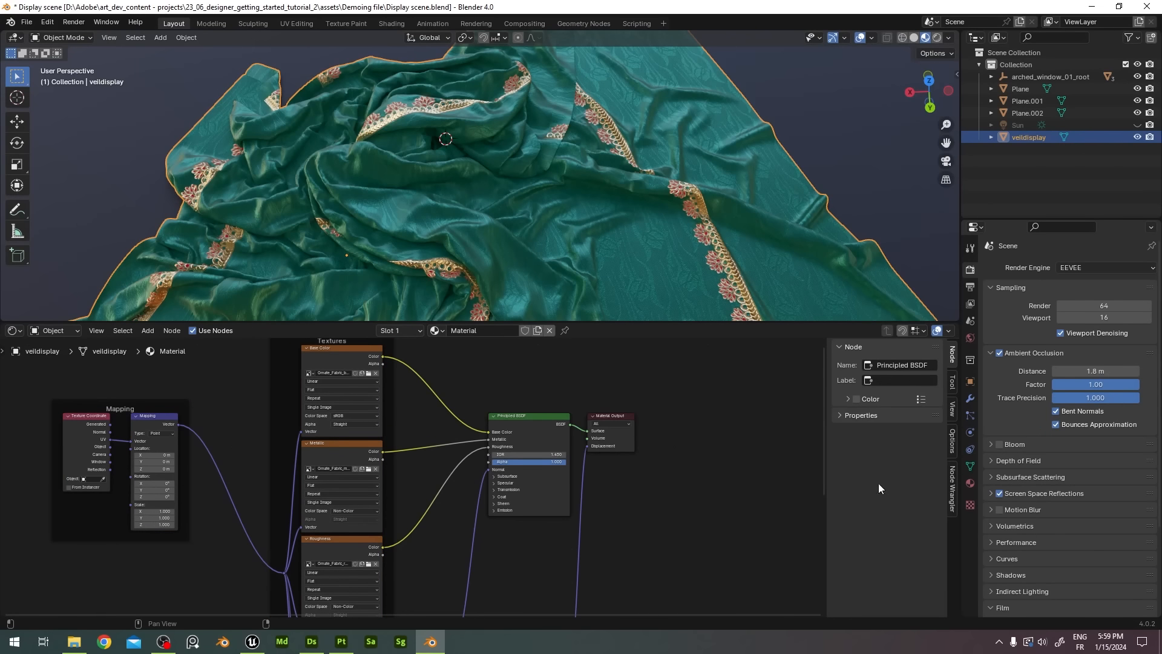
left_click(909, 551)
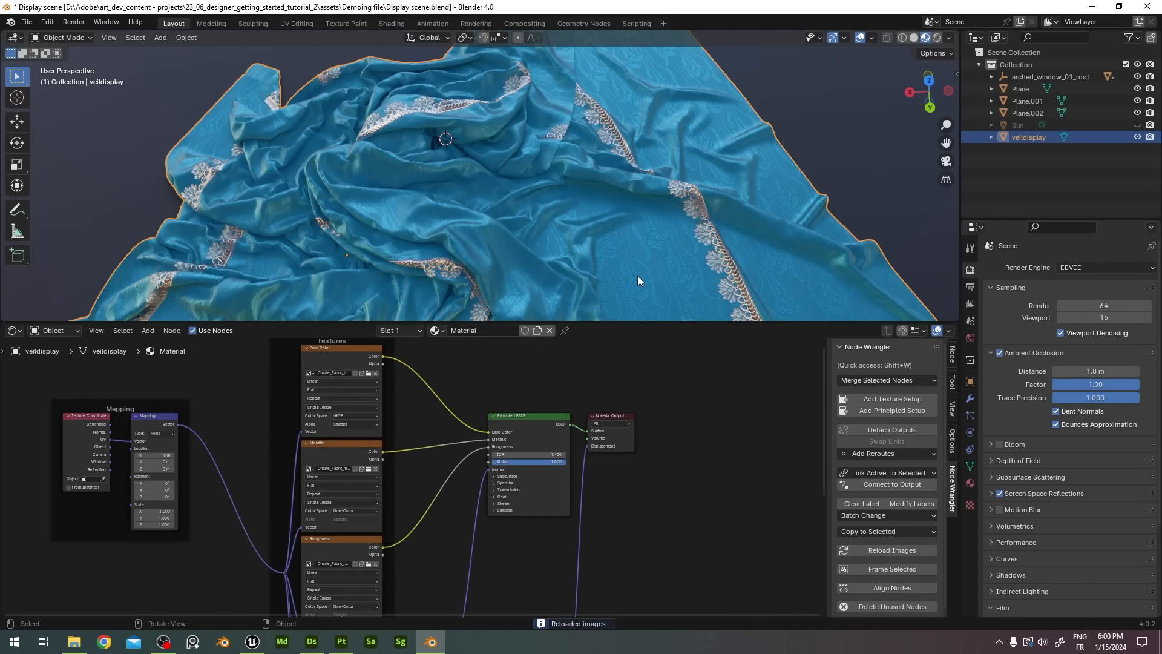
left_click_drag(631, 322, 652, 518)
scroll(630, 424, "down", 10)
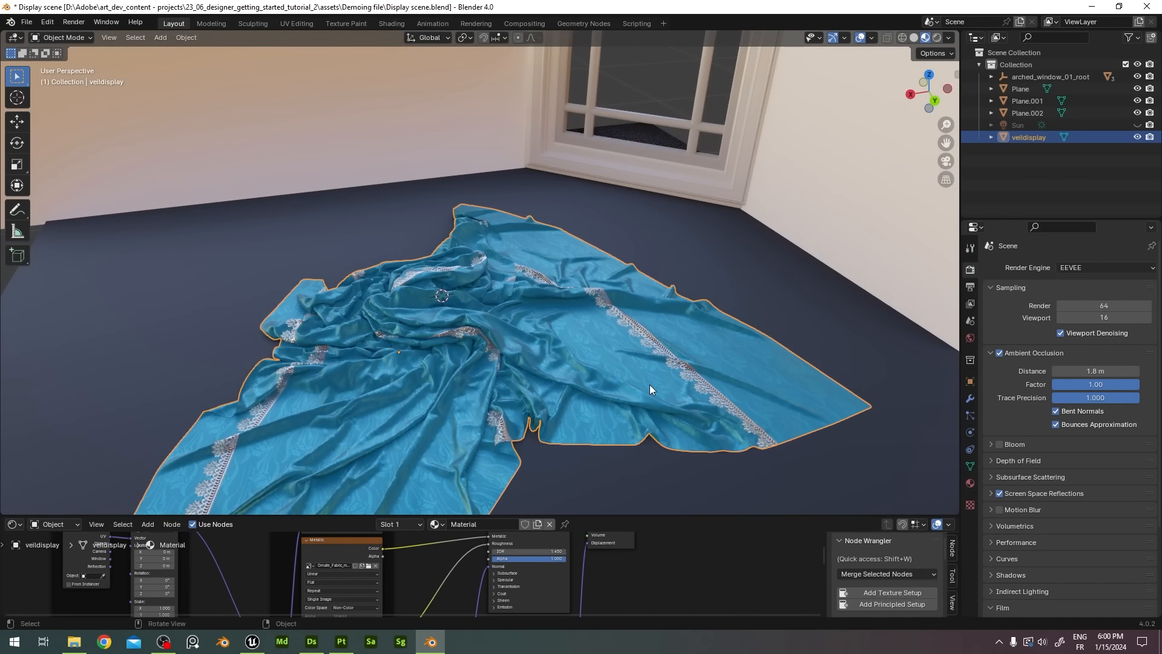
- Switch to Unreal Engine, reimport all the Ornate_Fabric textures from ambient to translucency, and view the statue's garment up close
left_click(254, 646)
scroll(472, 241, "up", 3)
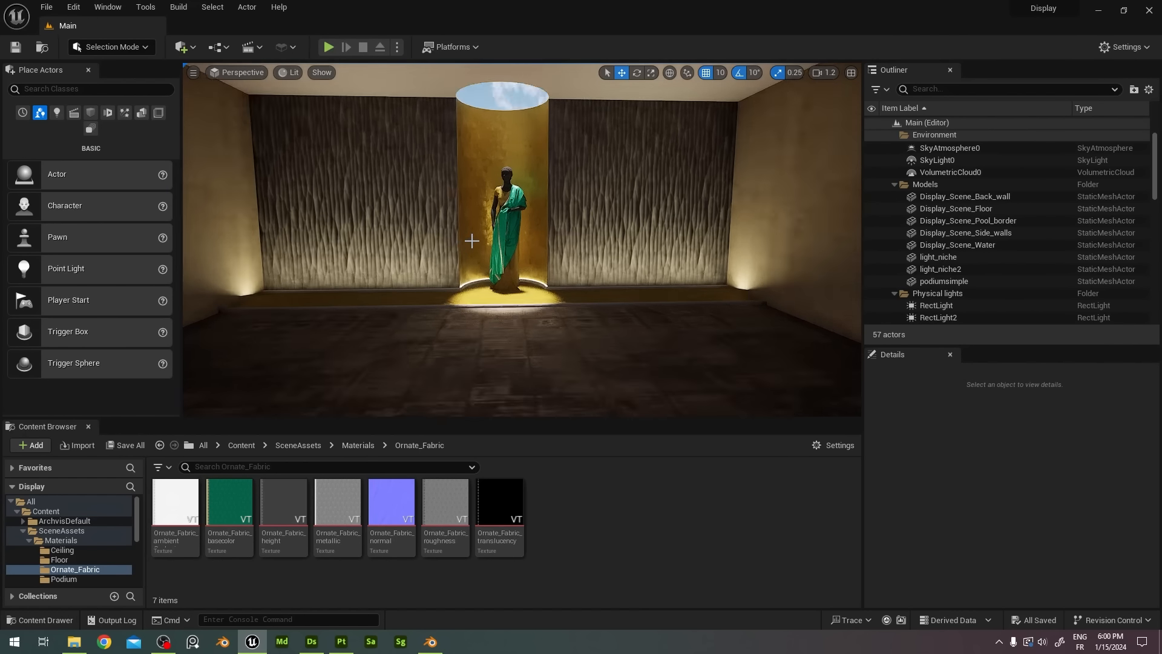
scroll(471, 241, "up", 7)
scroll(452, 146, "down", 1)
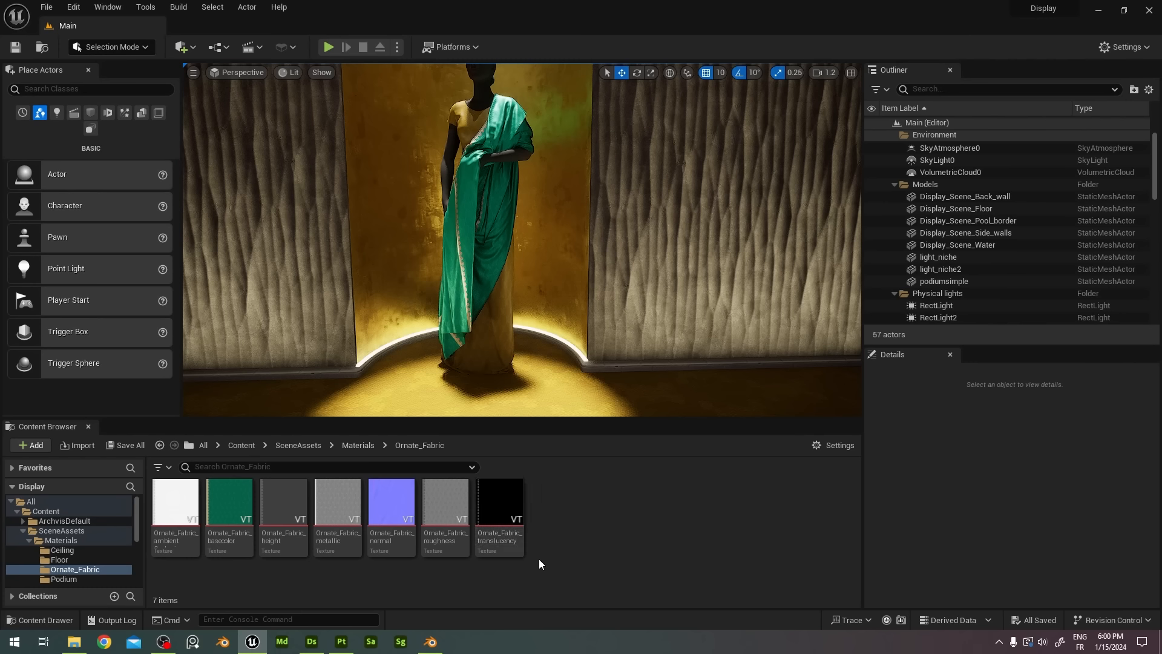
left_click(175, 501)
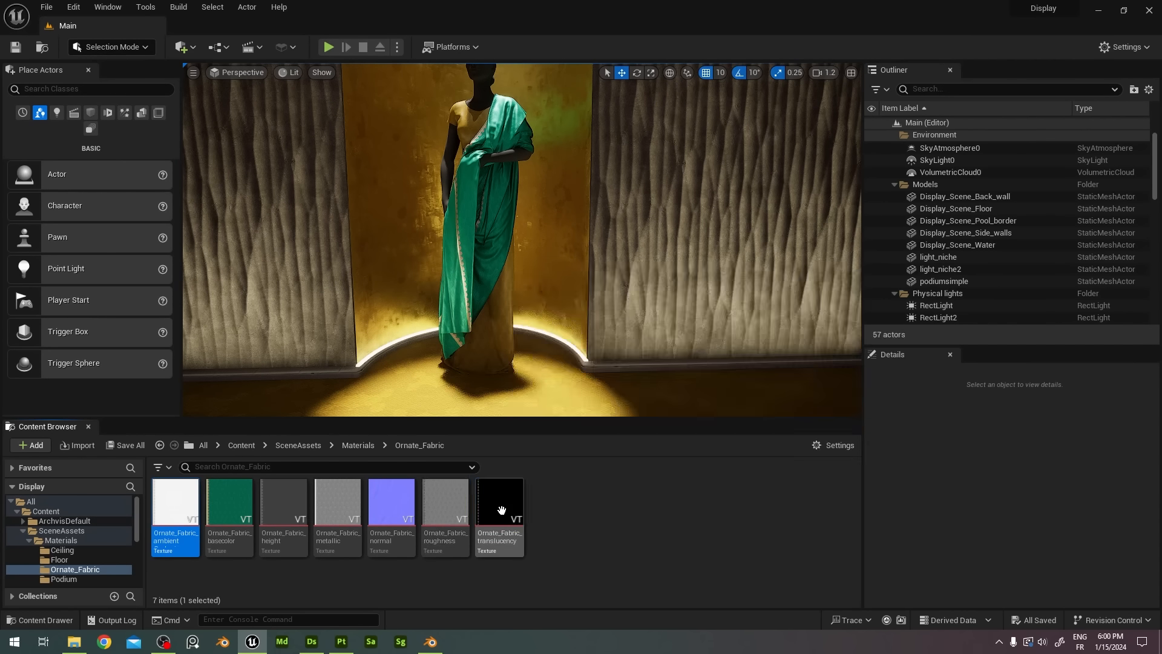
left_click(500, 510, "shift")
right_click(500, 510)
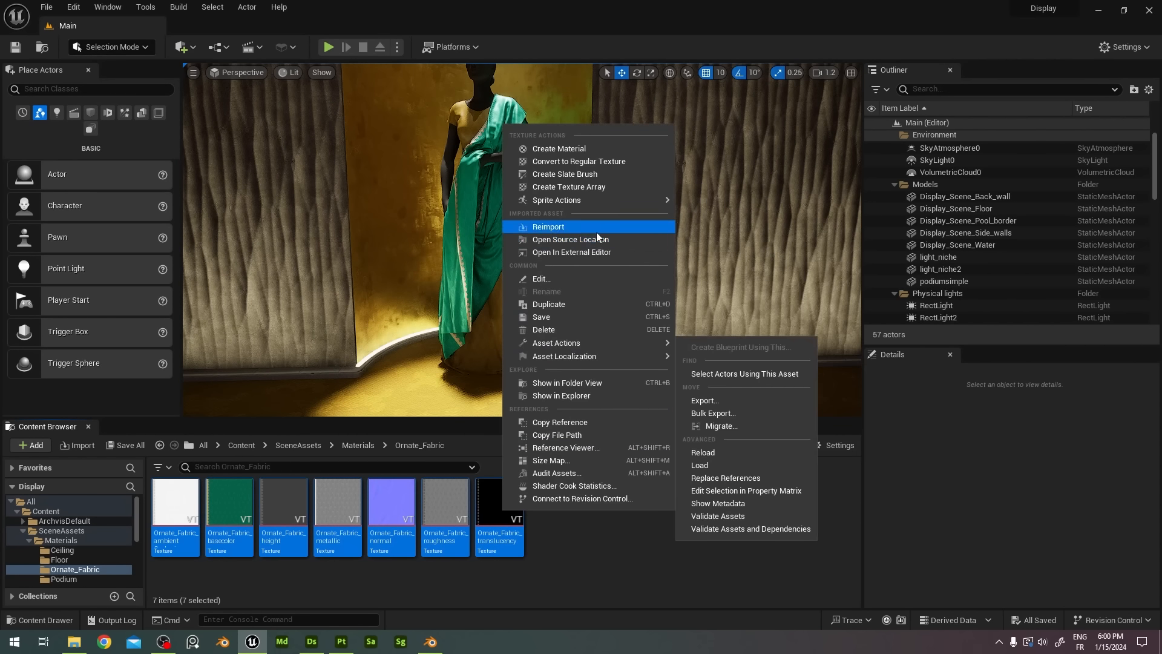
left_click(596, 230)
scroll(437, 182, "up", 5)
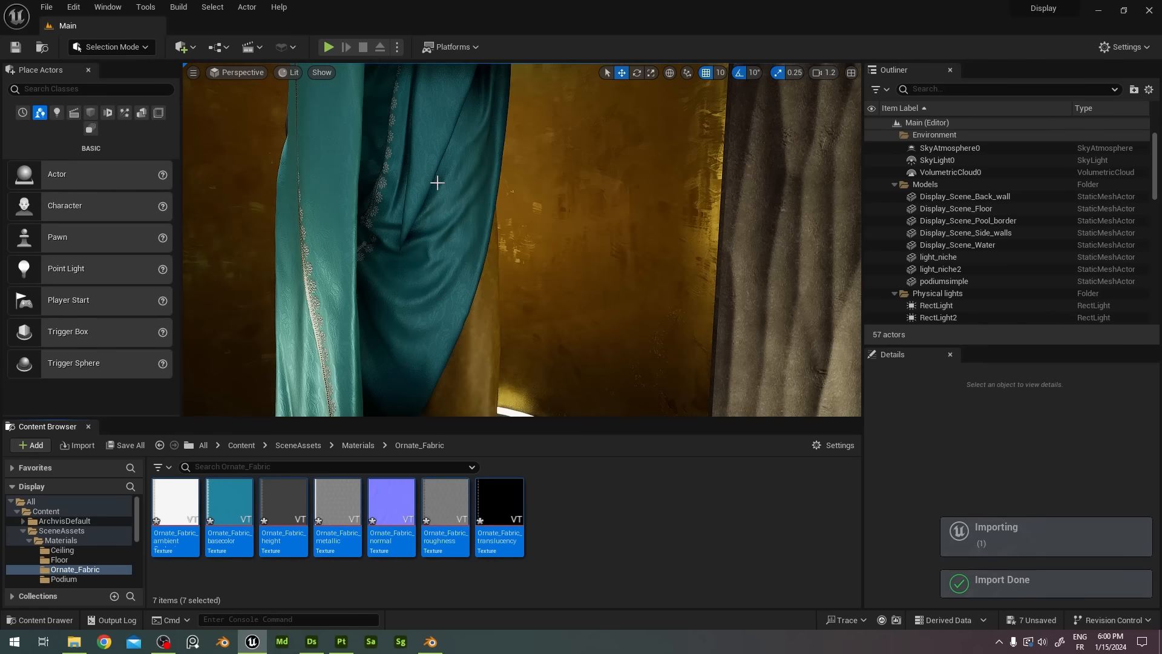
mouse_move(363, 194)
right_mouse_down()
mouse_move(369, 176)
mouse_move(354, 192)
right_mouse_up()
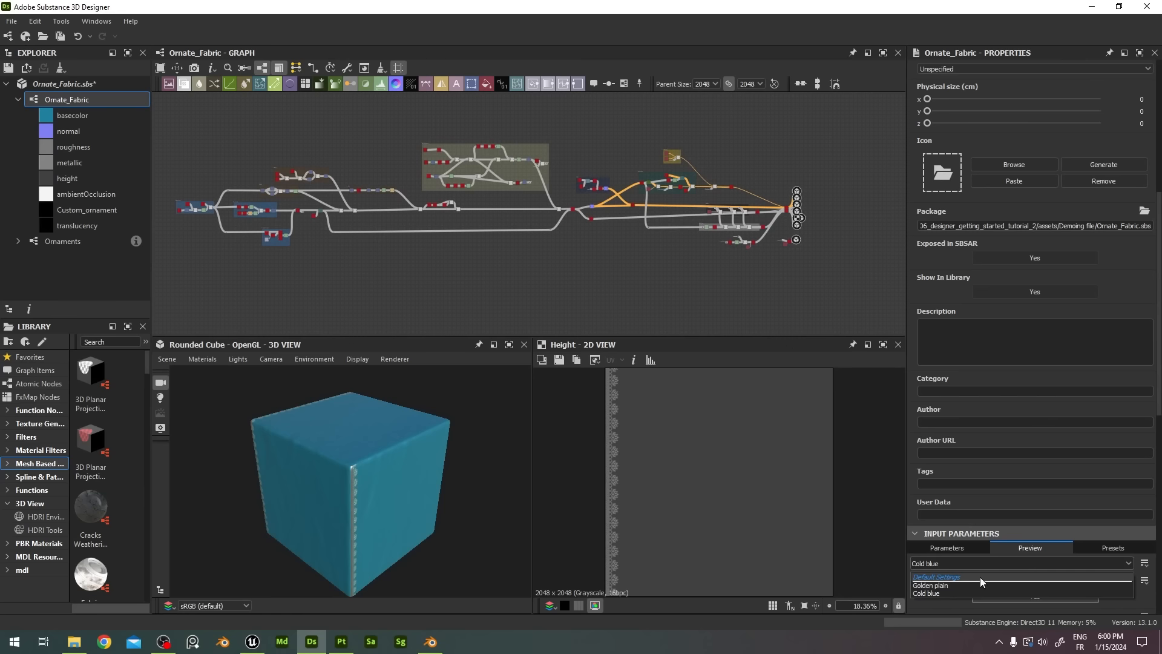
- Set the Ornate_Fabric graph's preview in Substance 3D Designer to the Default Settings preset and look over its input parameters
left_click(981, 583)
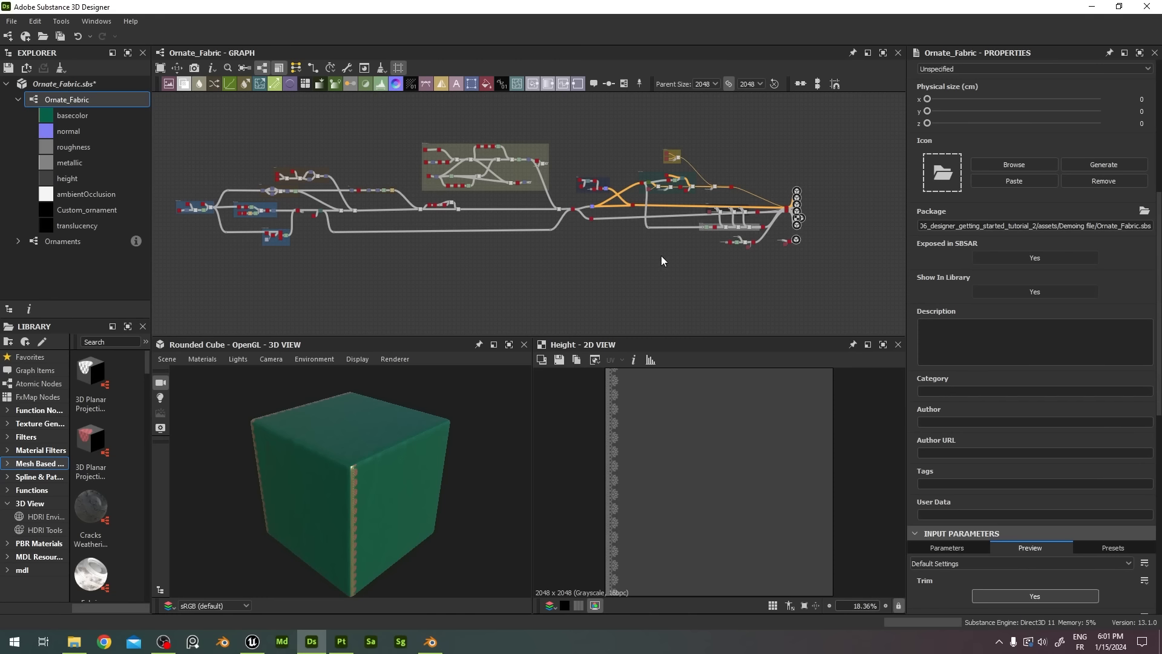
scroll(1053, 559, "down", 3)
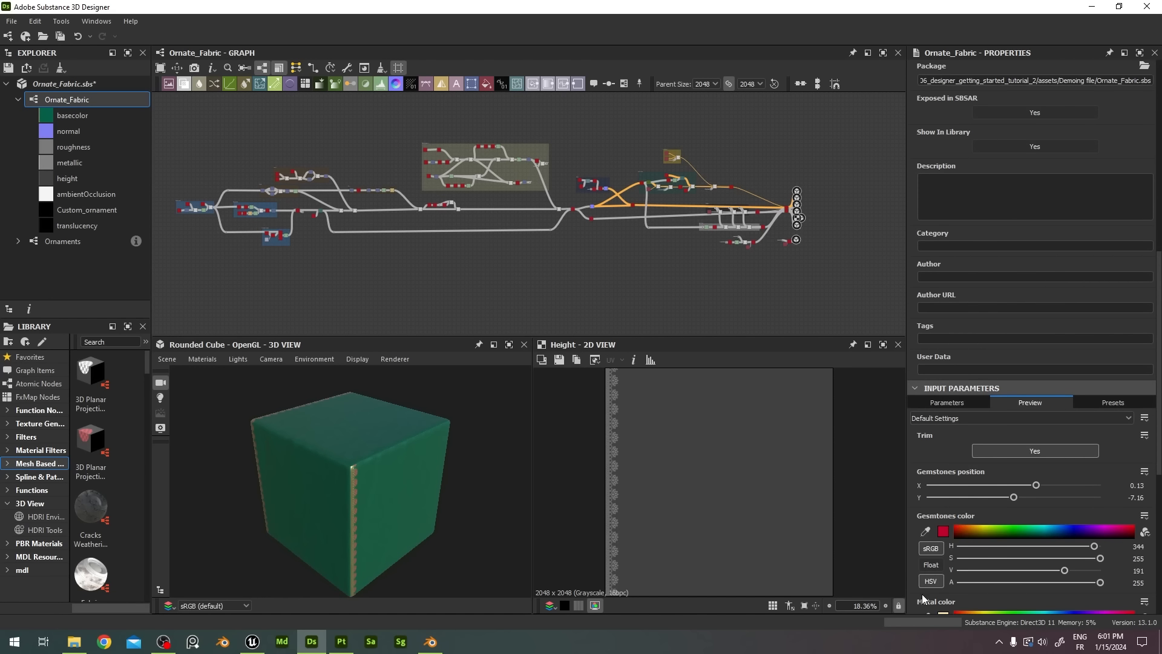
scroll(870, 209, "up", 5)
scroll(485, 201, "down", 2)
middle_click_drag(465, 200, 817, 250)
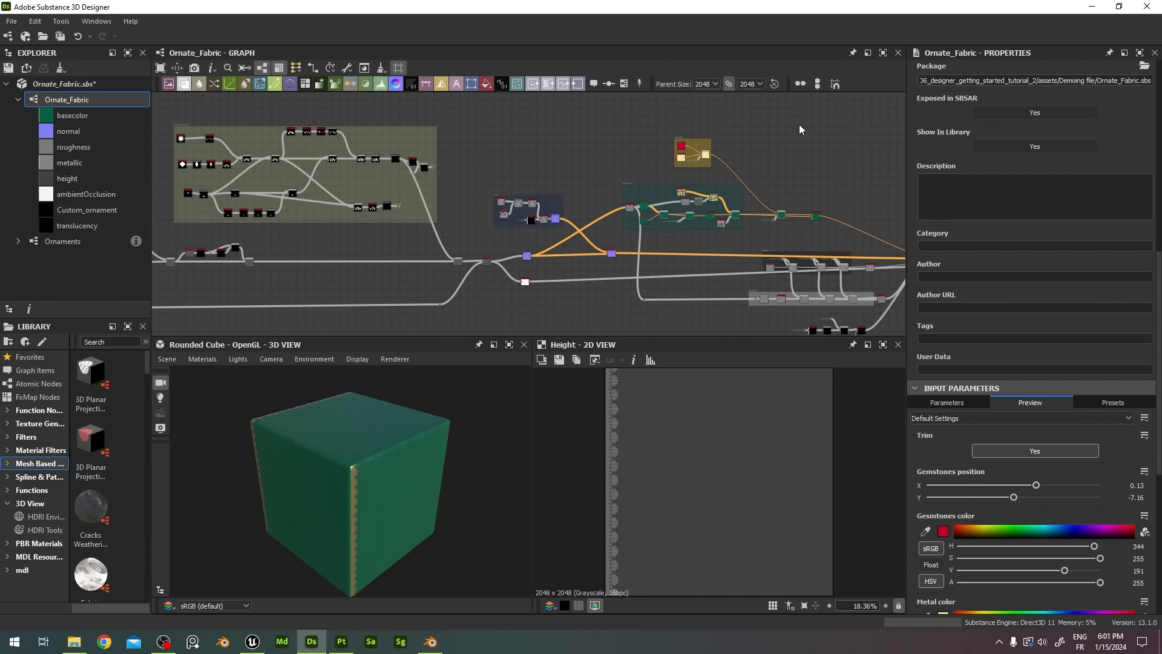
- Collapse the Ornate_Fabric graph's output list and set the graph's Type attribute to Standard material
left_click(18, 100)
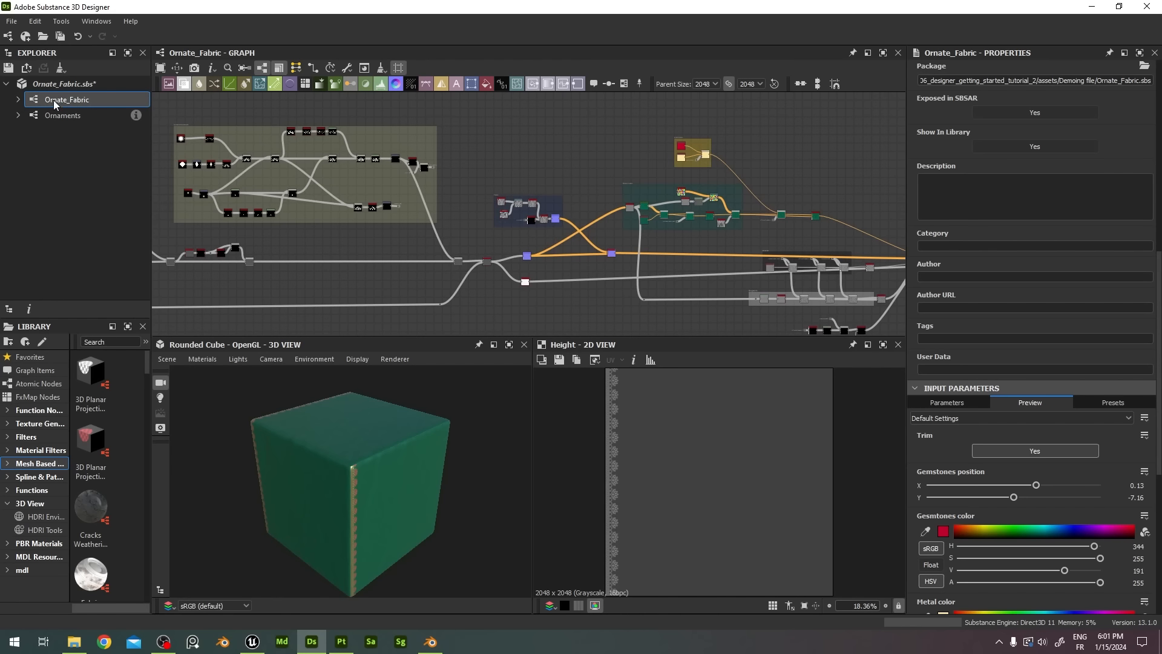
scroll(903, 147, "up", 5)
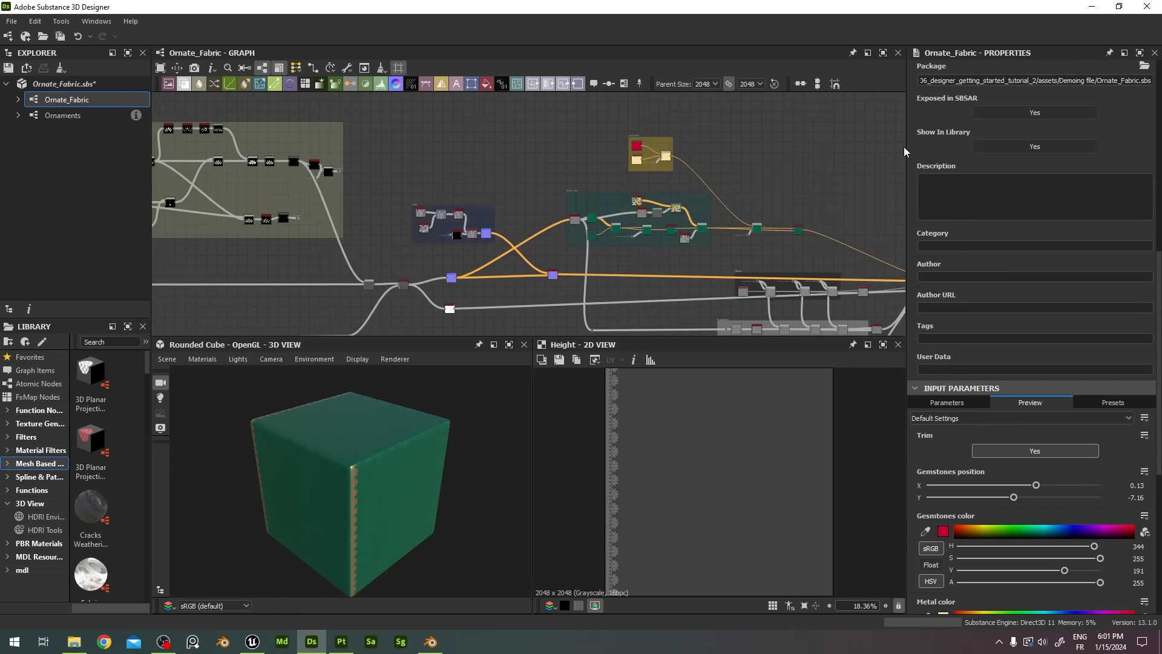
scroll(948, 142, "up", 6)
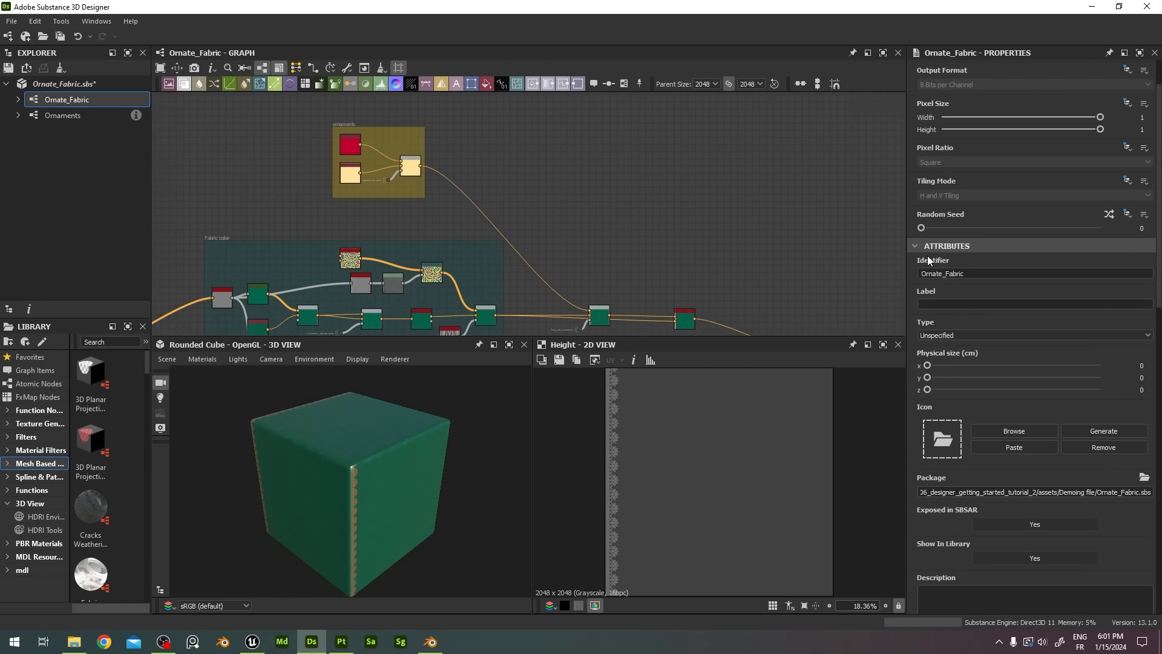
scroll(940, 255, "down", 5)
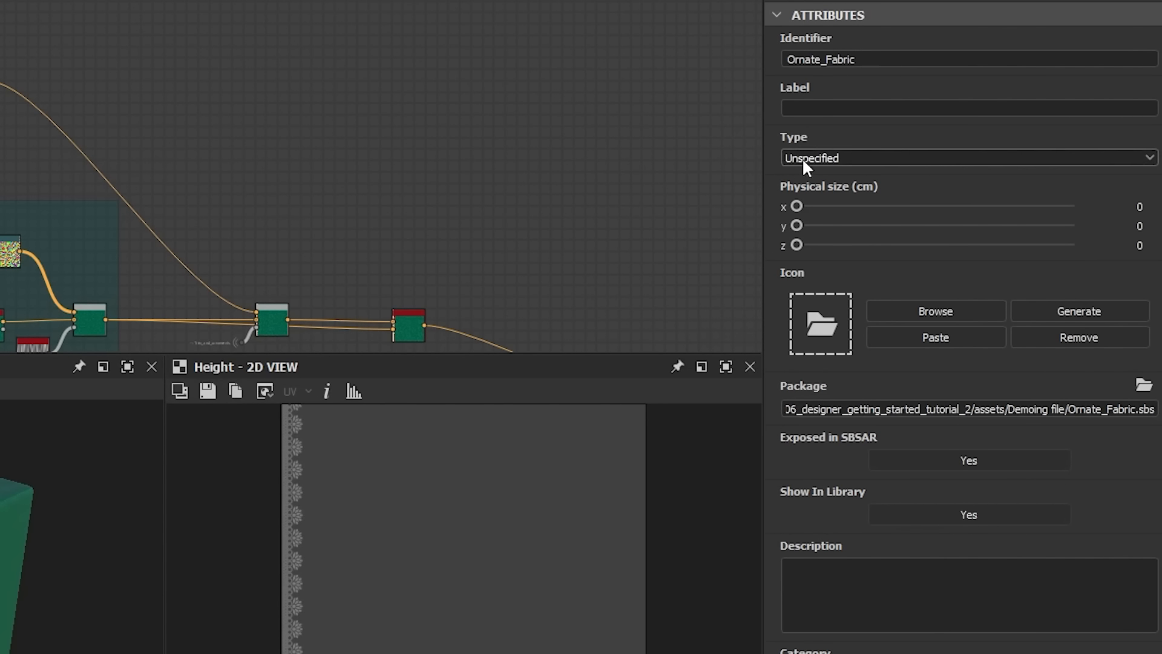
left_click(874, 158)
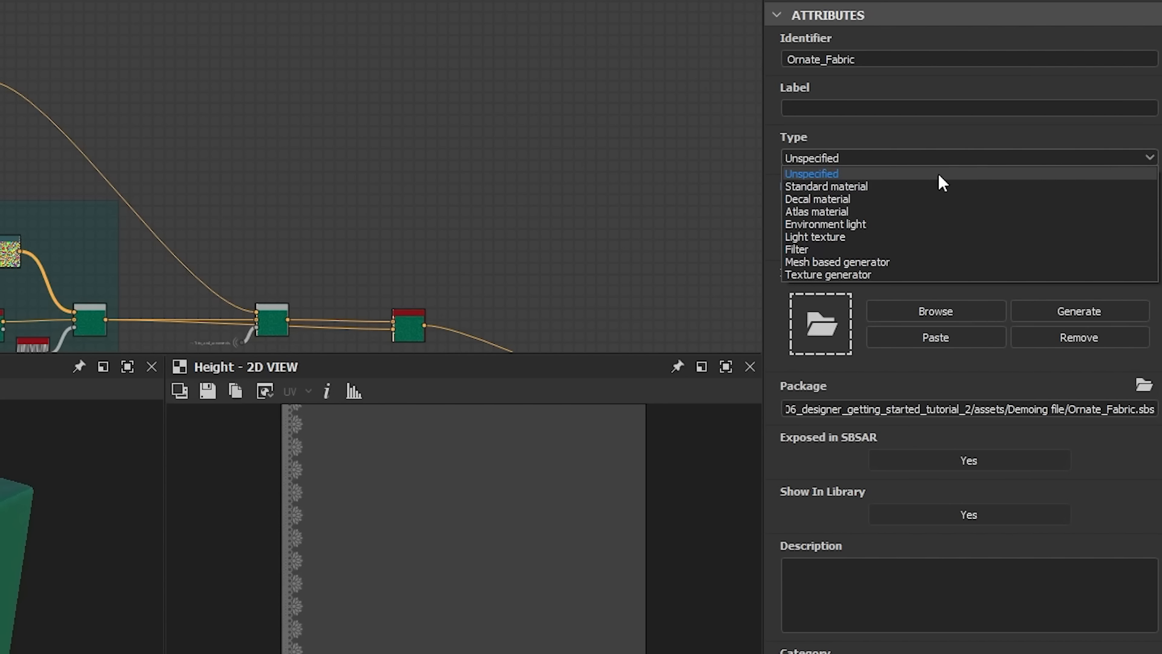
left_click(863, 186)
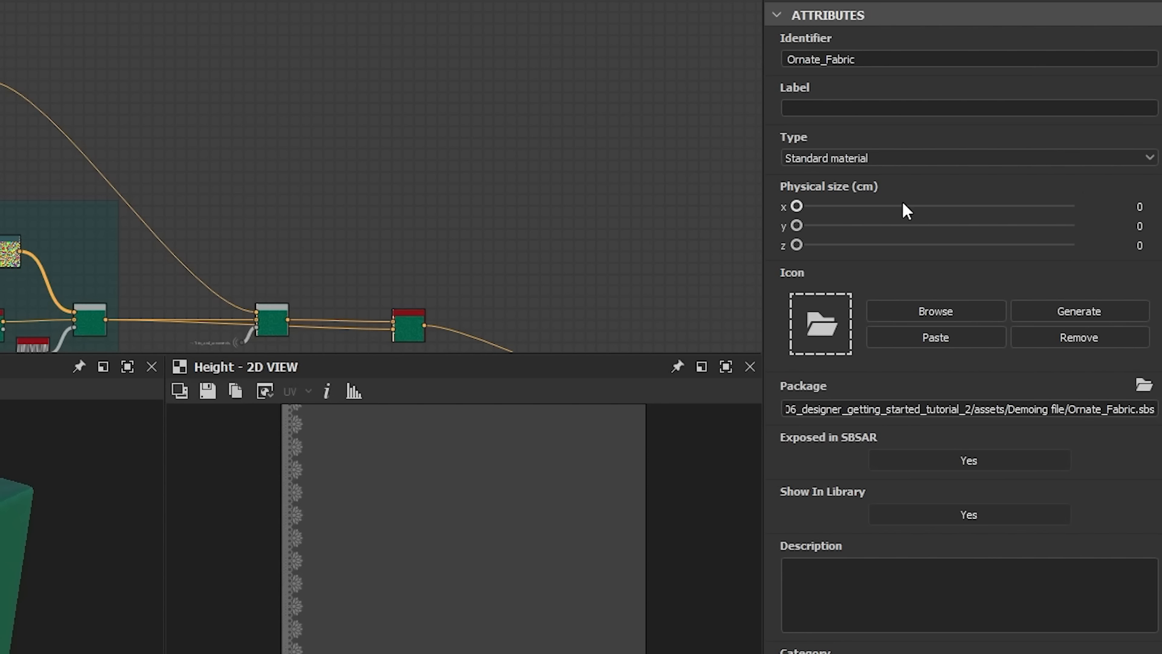
- Try a physical size of 10 cm along X for the Ornate_Fabric graph
scroll(453, 159, "down", 5)
middle_click_drag(1, 180, 475, 114)
scroll(448, 140, "down", 2)
middle_click_drag(1, 208, 435, 165)
scroll(241, 174, "up", 2)
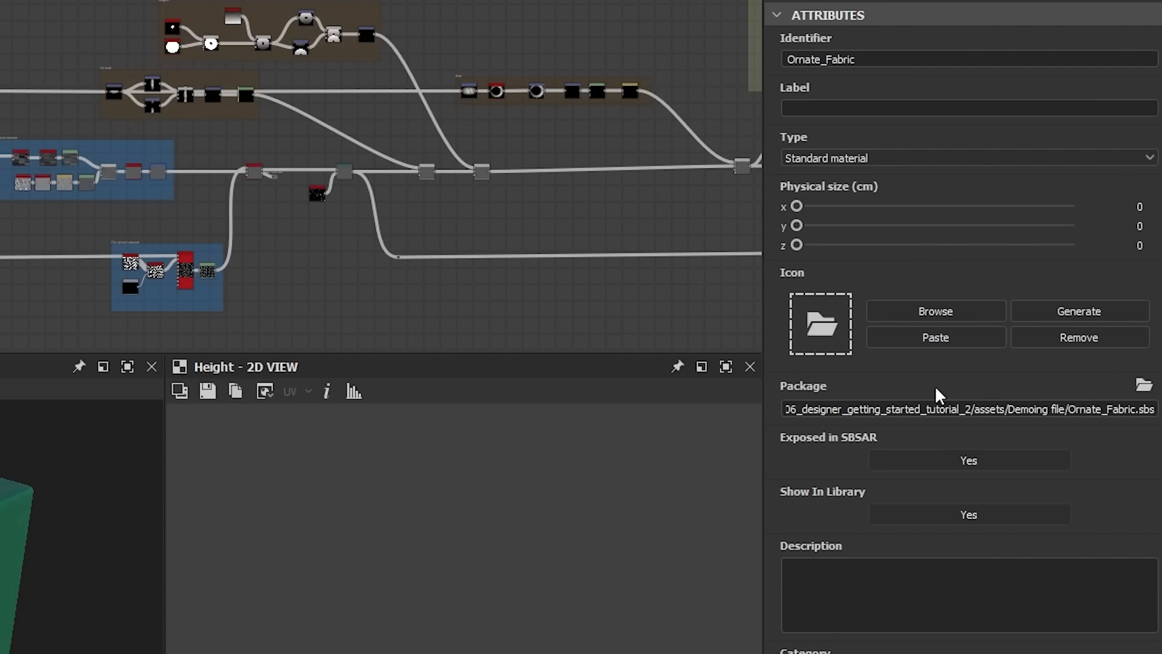
left_click(1149, 209)
type("10")
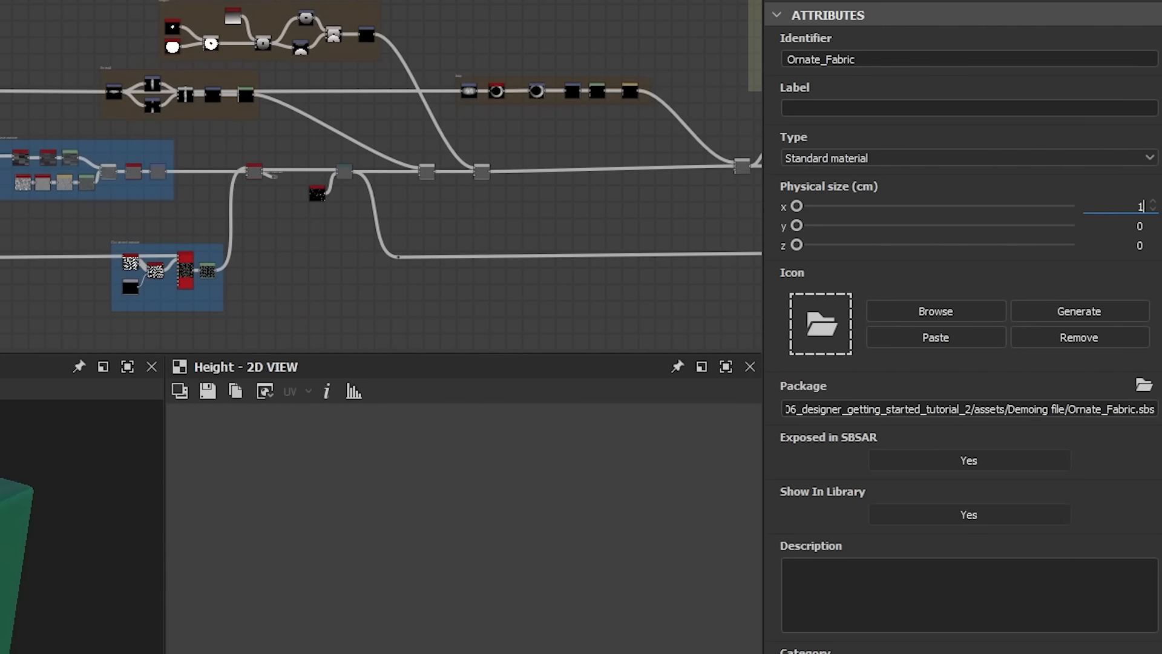
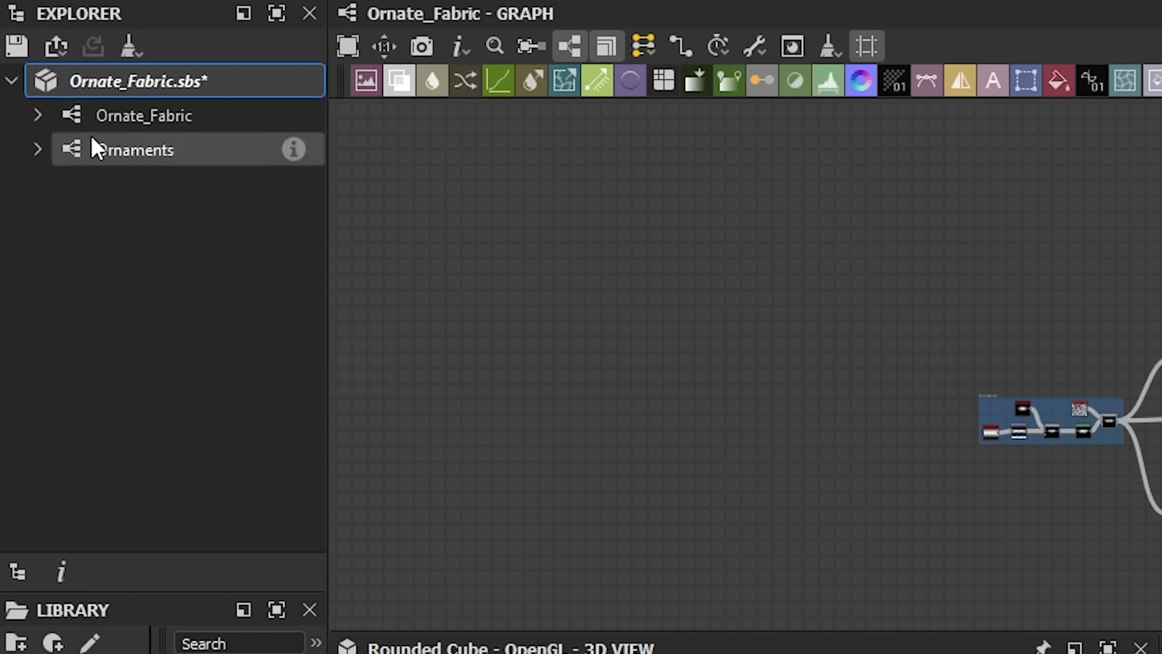
- Publish the Ornate_Fabric.sbs package as an .sbsar file named Ornate_Fabric in the Ornate Fabric folder, with automatic archive compression
left_click(69, 116)
left_click(87, 83)
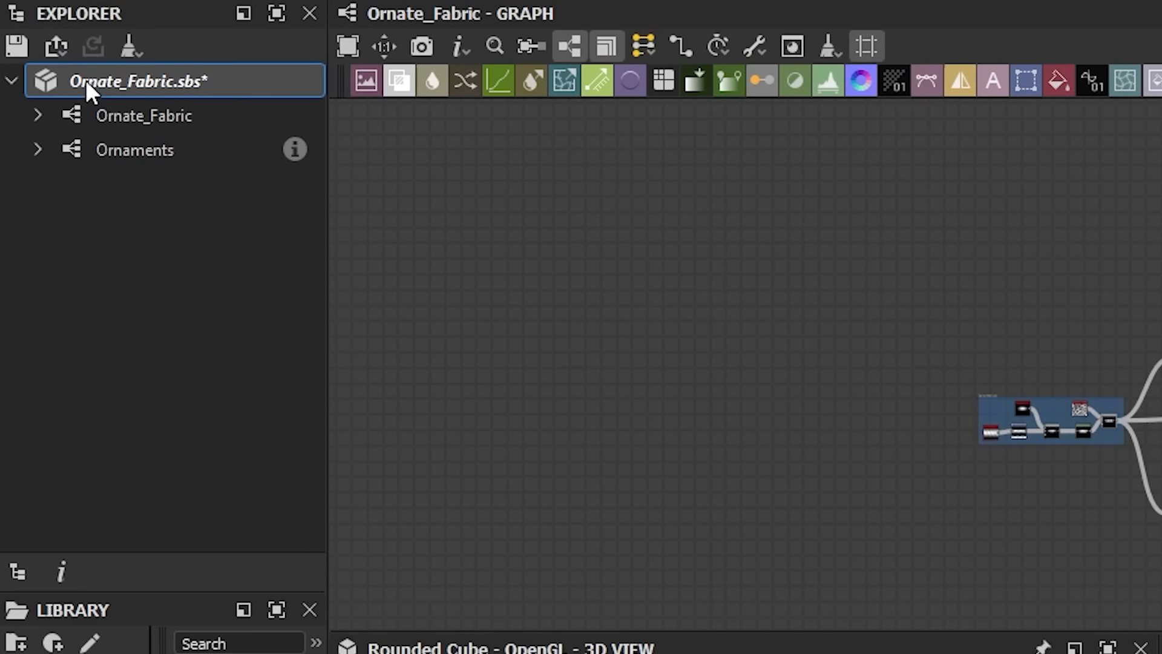
left_click(60, 47)
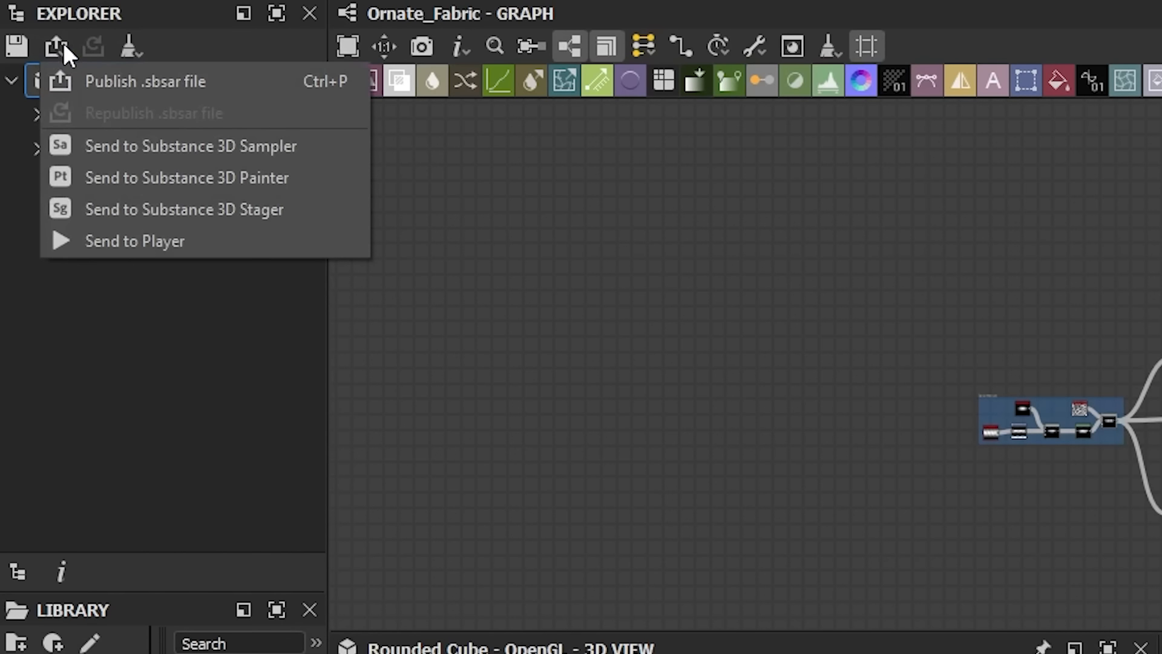
left_click(303, 82)
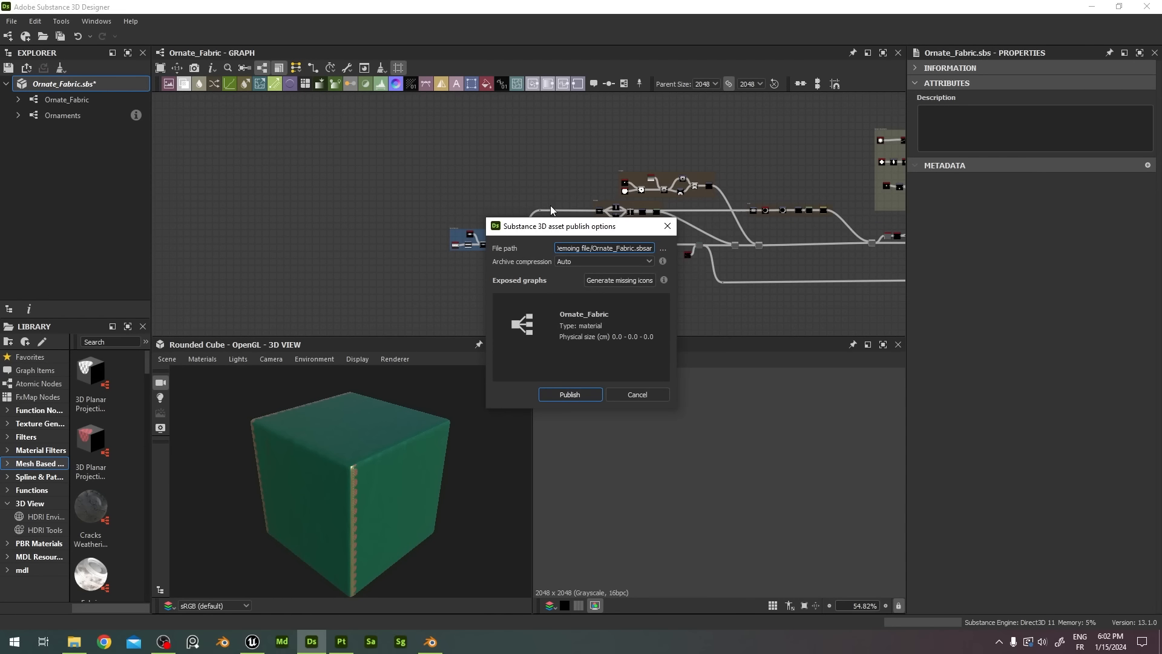
left_click(662, 246)
double_click(636, 296)
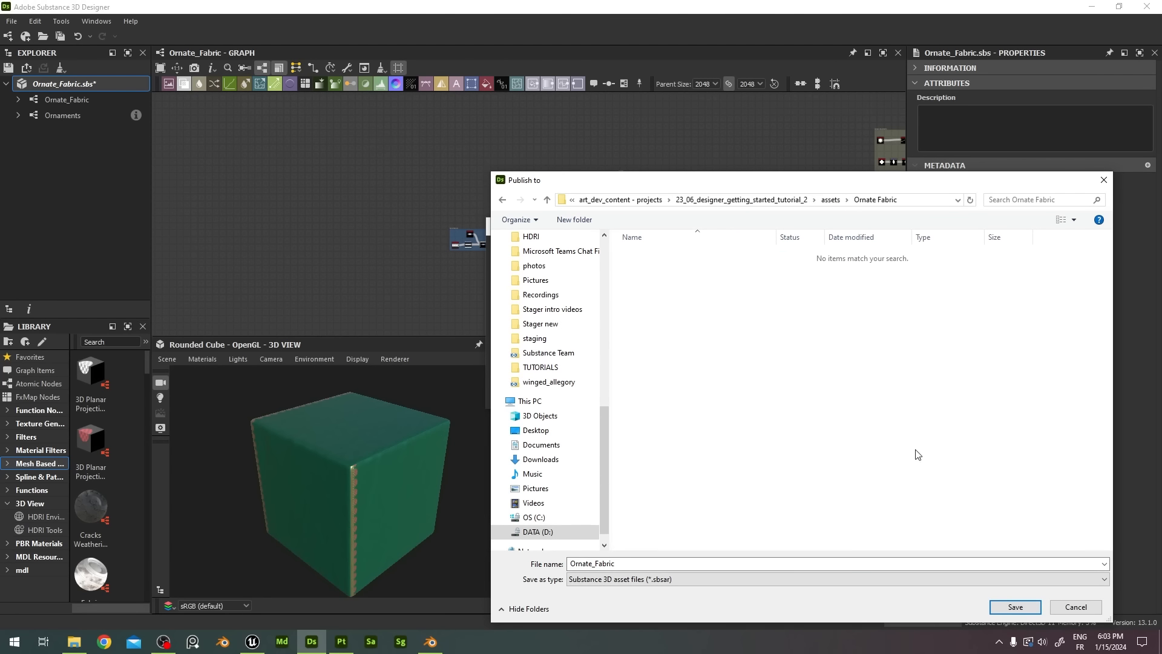
left_click(1008, 608)
left_click(570, 394)
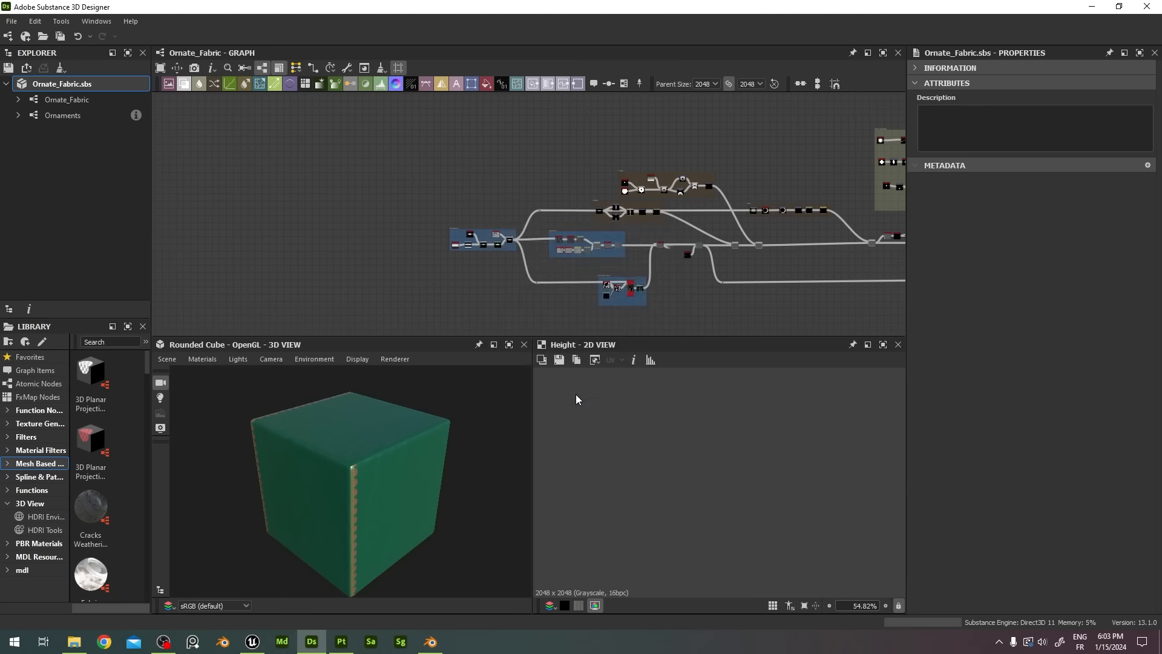
middle_click_drag(626, 259, 424, 208)
scroll(510, 210, "down", 3)
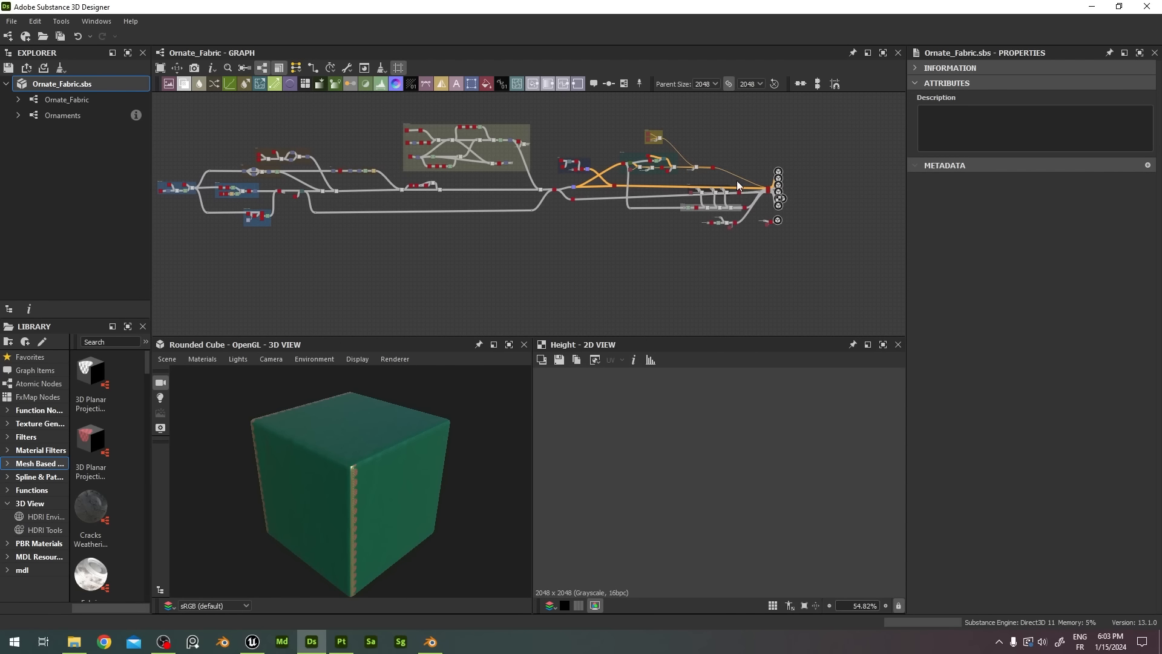
middle_click_drag(399, 248, 457, 288)
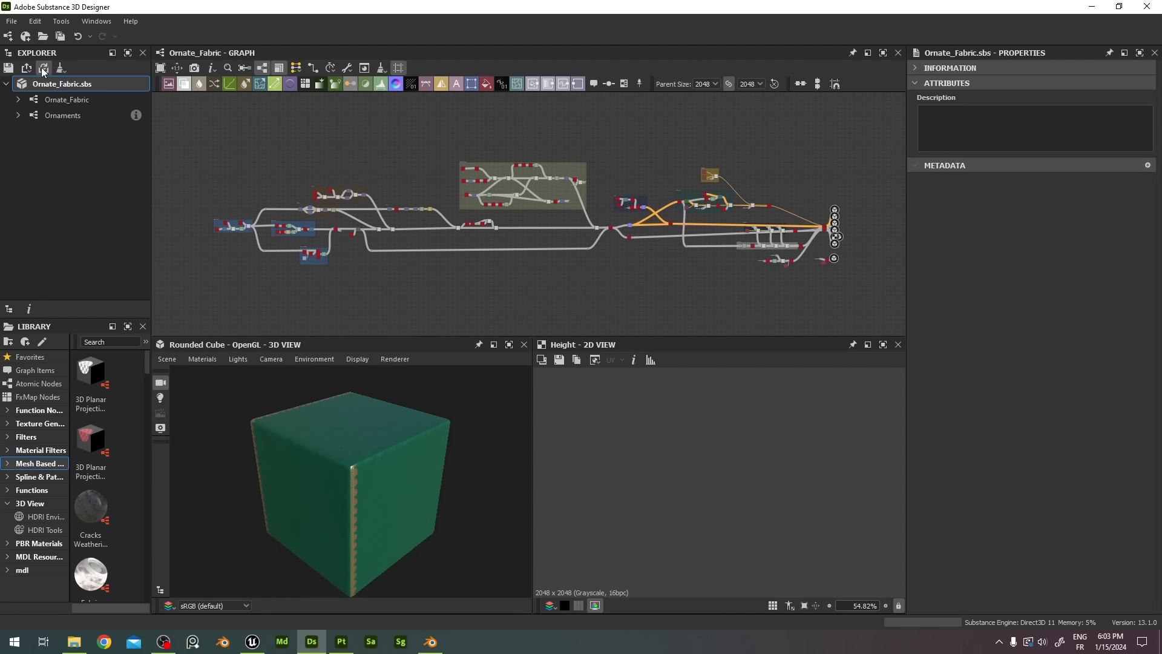
scroll(248, 253, "down", 1)
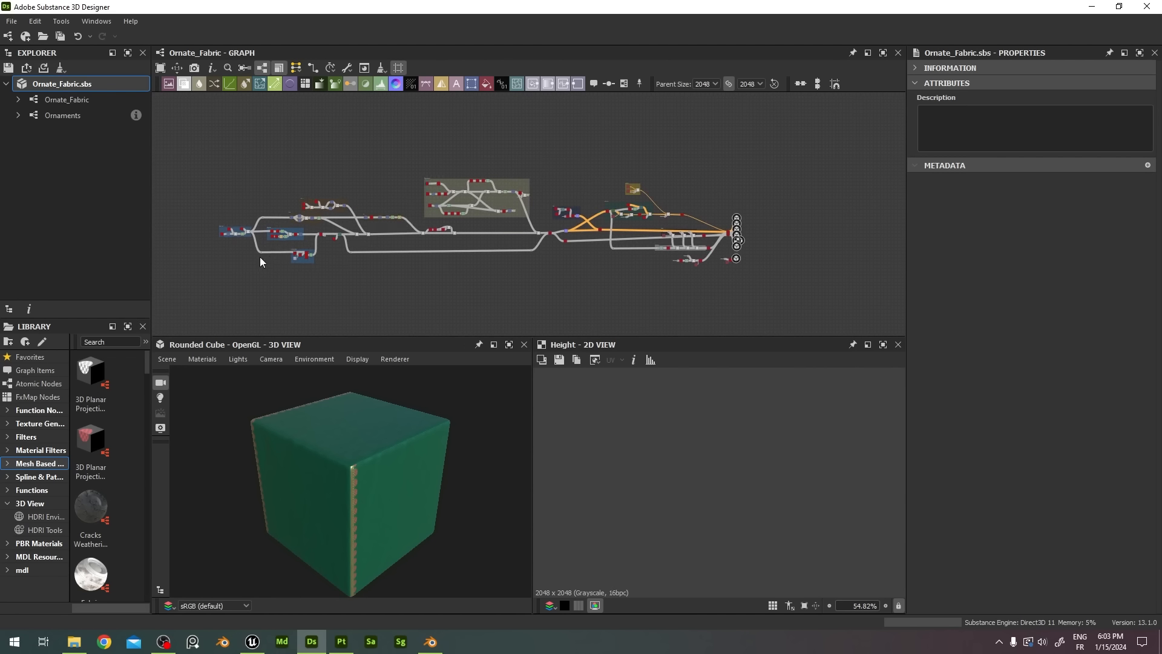
middle_click_drag(259, 258, 317, 257)
- Switch to File Explorer, check the published SBSAR file in the Ornate Fabric folder, and minimize the window
left_click(74, 641)
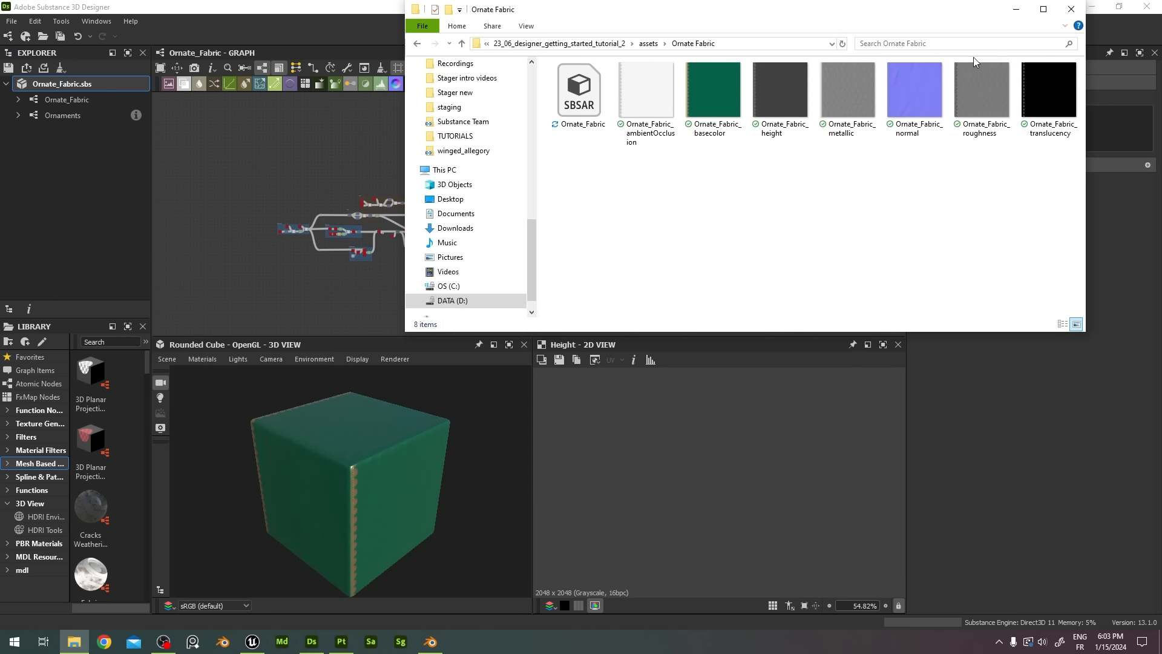
left_click_drag(975, 15, 930, 46)
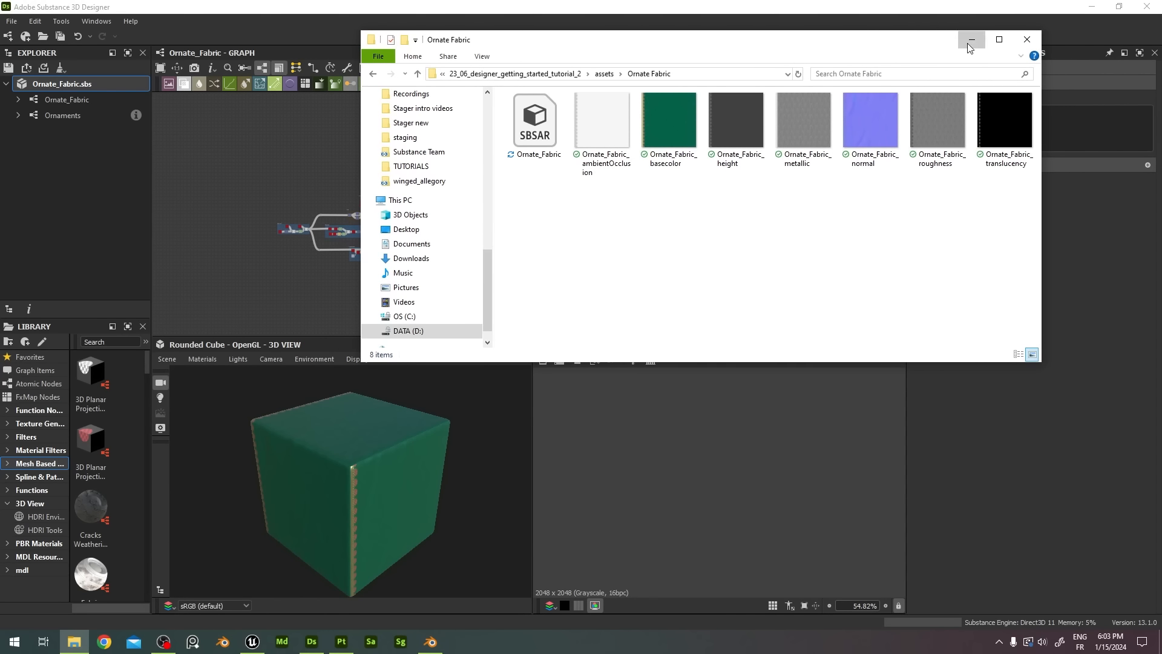
left_click(967, 43)
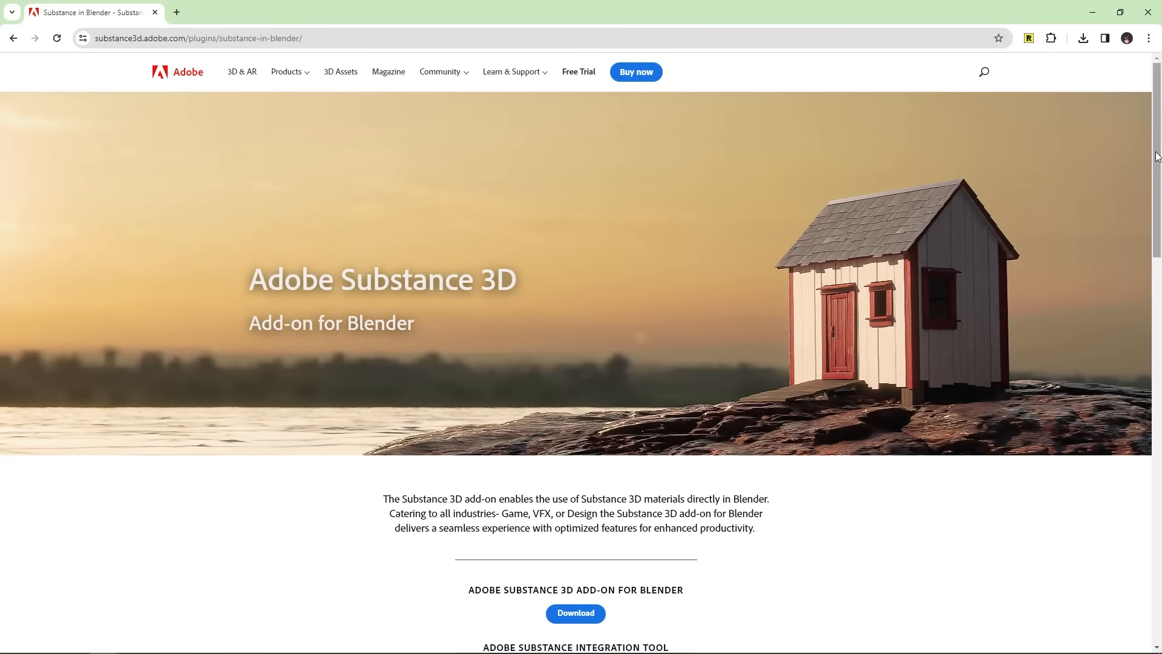
- Check the Blender add-on's web page, switch to Blender, and load Ornate_Fabric.sbsar with the Substance 3D add-on
left_click_drag(1156, 156, 1160, 394)
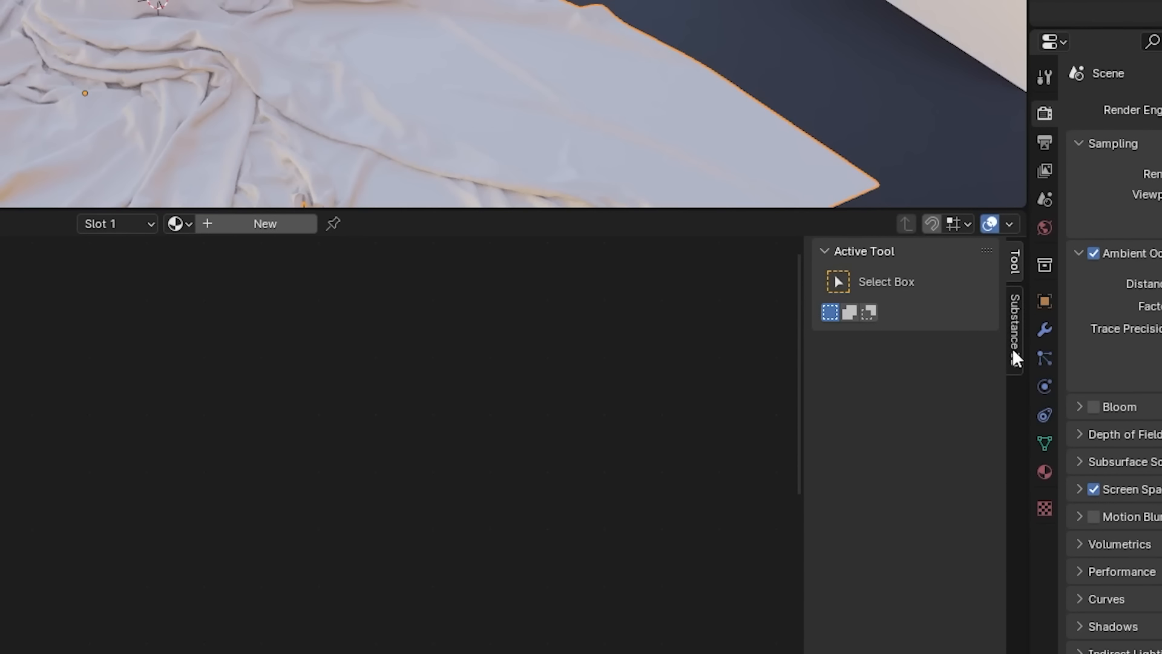
left_click(1013, 345)
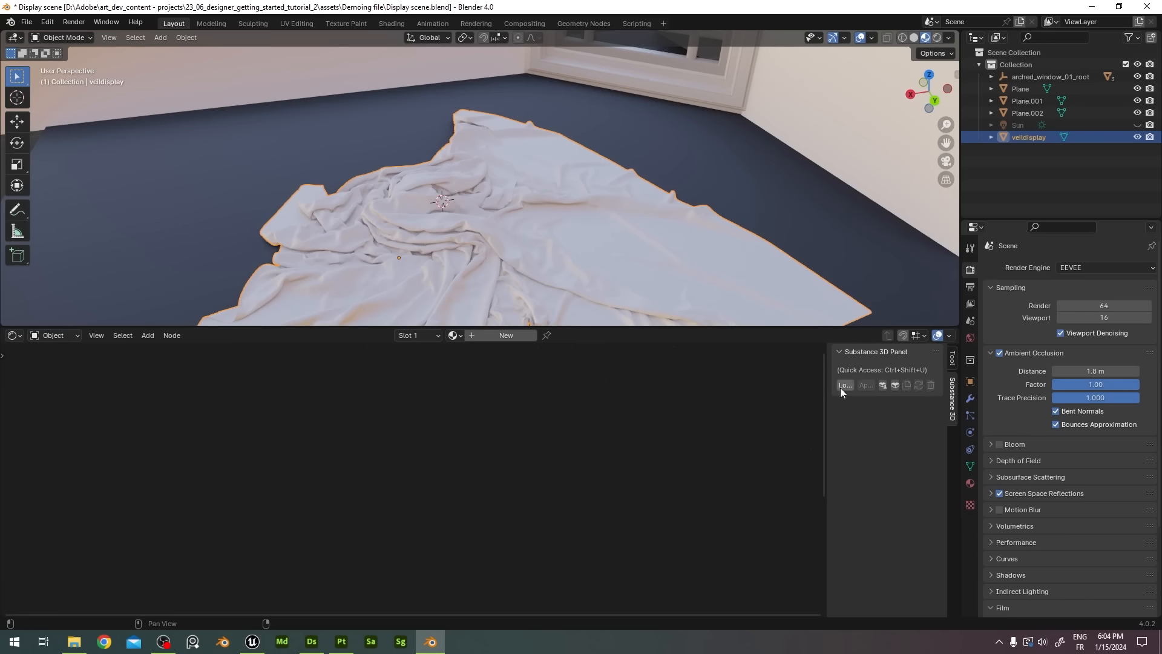
left_click_drag(829, 390, 765, 399)
left_click(786, 383)
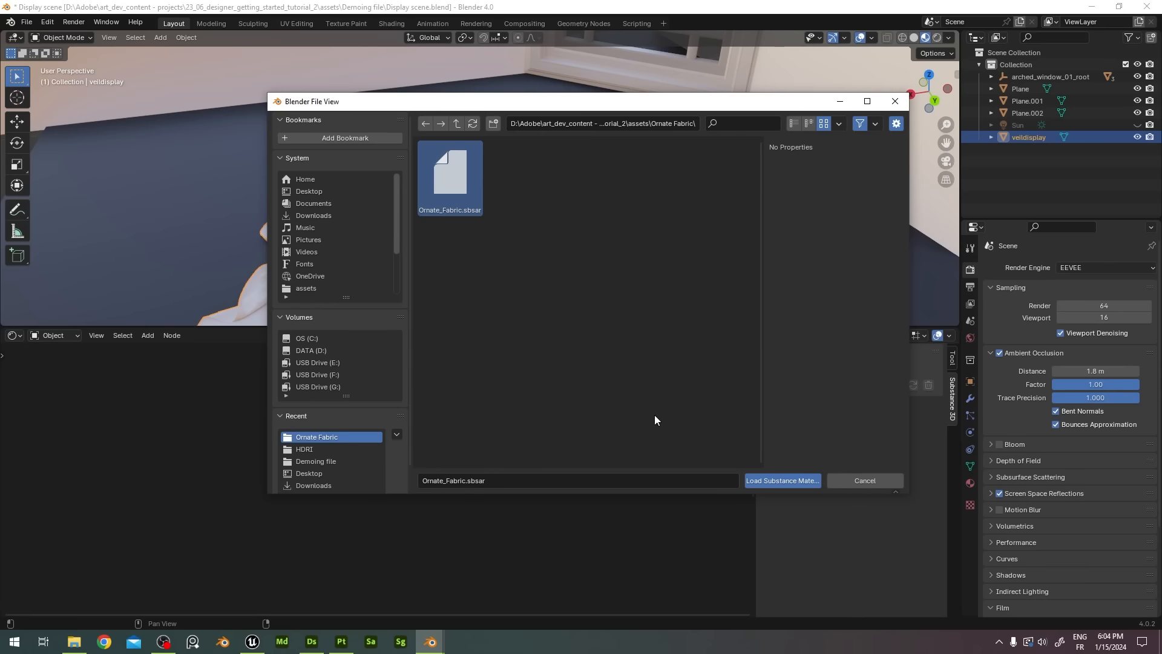
left_click(778, 481)
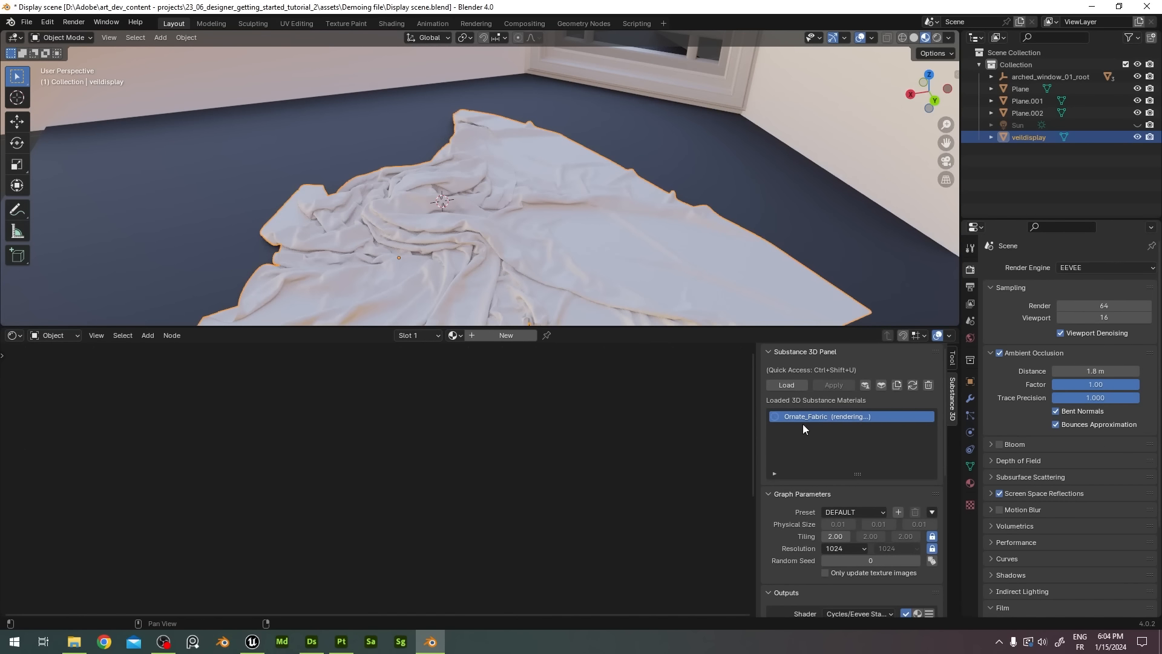
- Review the loaded Ornate_Fabric material's outputs and parameters, and apply the material to the veildisplay cloth mesh
scroll(911, 462, "down", 3)
scroll(911, 461, "down", 4)
scroll(880, 546, "down", 5)
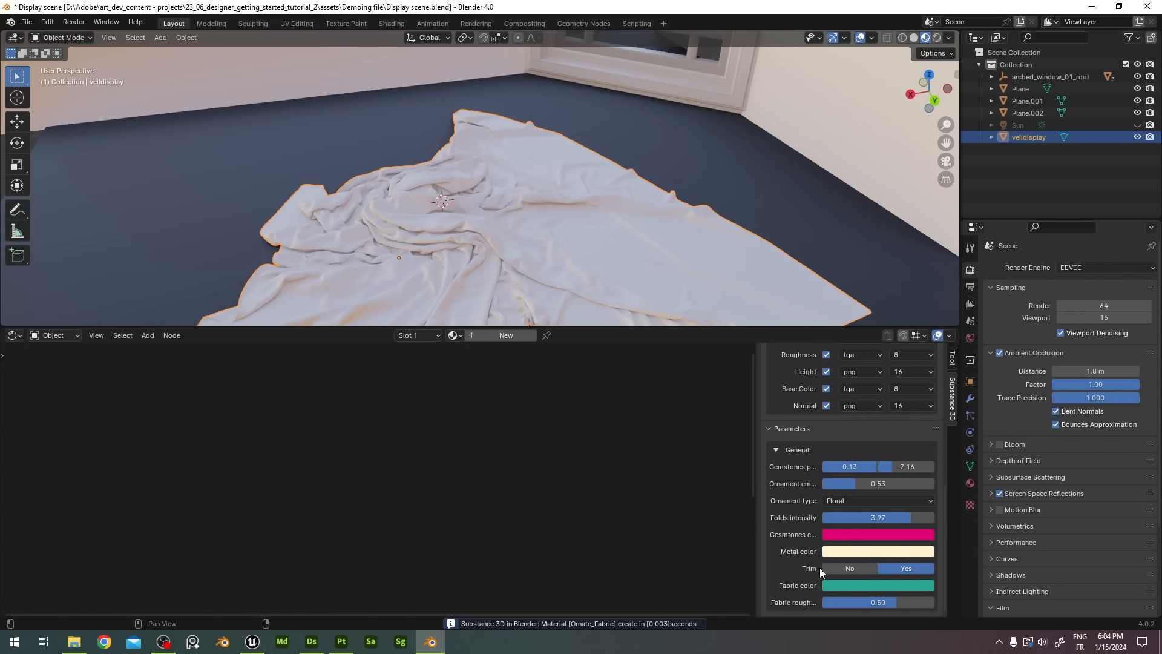
scroll(785, 529, "up", 12)
left_click(829, 384)
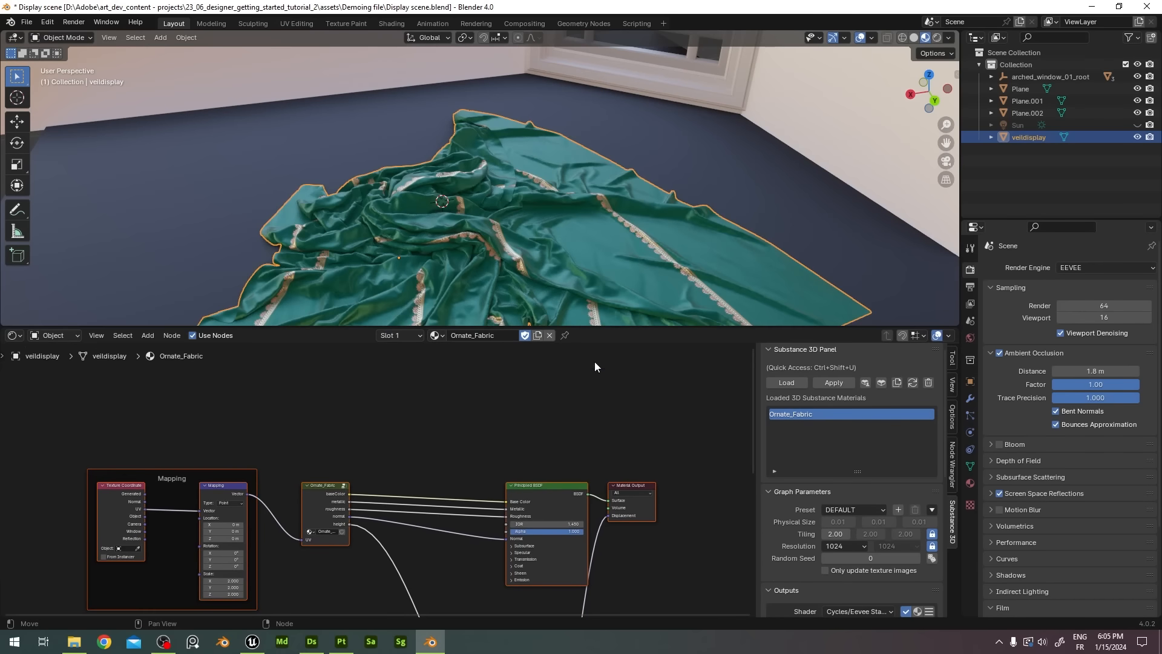
- Enlarge the 3D viewport, change the material's Fabric color to blue, set Fabric roughness to 0.45, and fine-tune the fabric color
left_click_drag(599, 327, 608, 448)
scroll(632, 384, "up", 2)
middle_click_drag(638, 379, 663, 398)
scroll(816, 546, "down", 10)
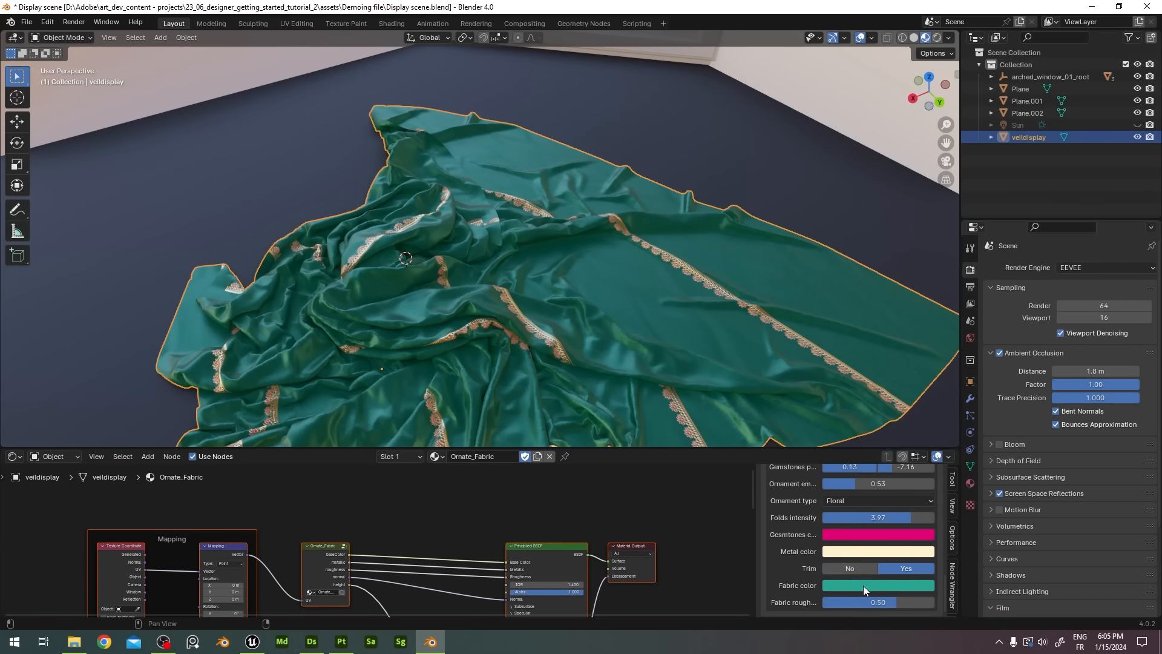
left_click(863, 586)
left_click_drag(892, 433, 909, 428)
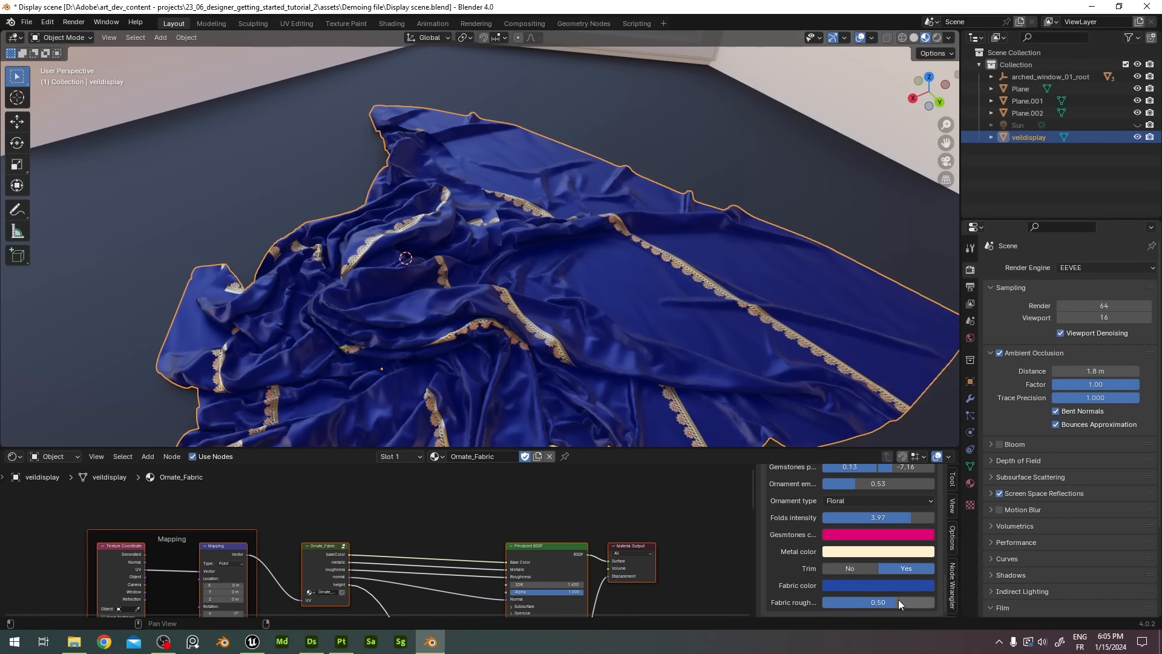
left_click_drag(897, 602, 880, 602)
left_click(862, 585)
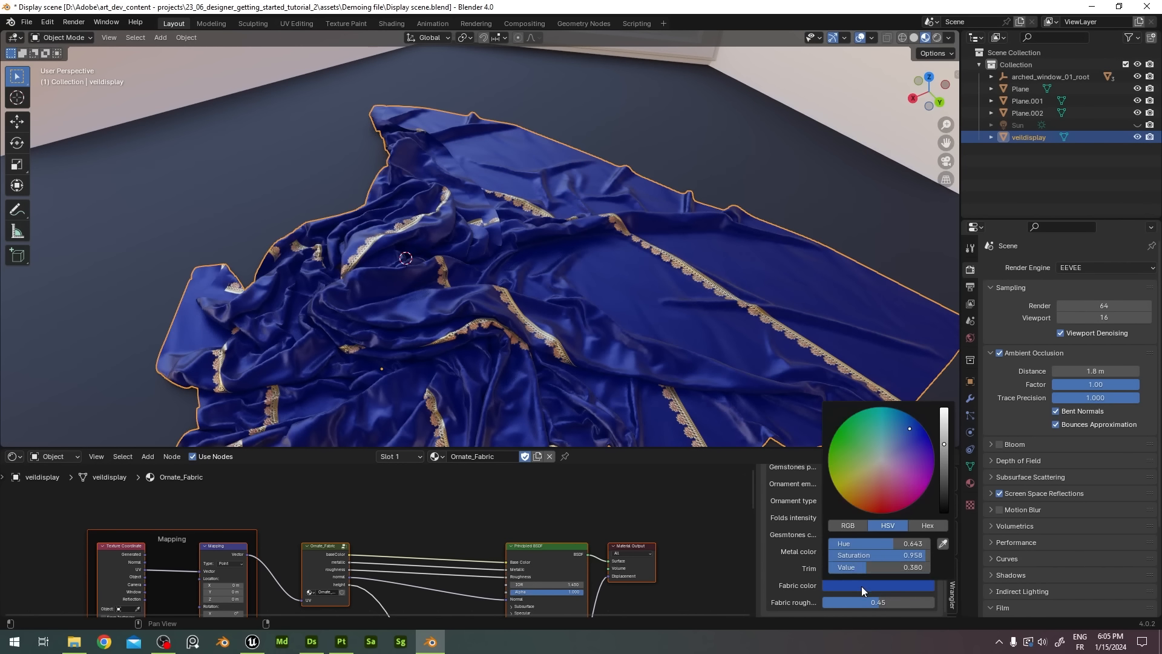
left_click_drag(894, 444, 890, 443)
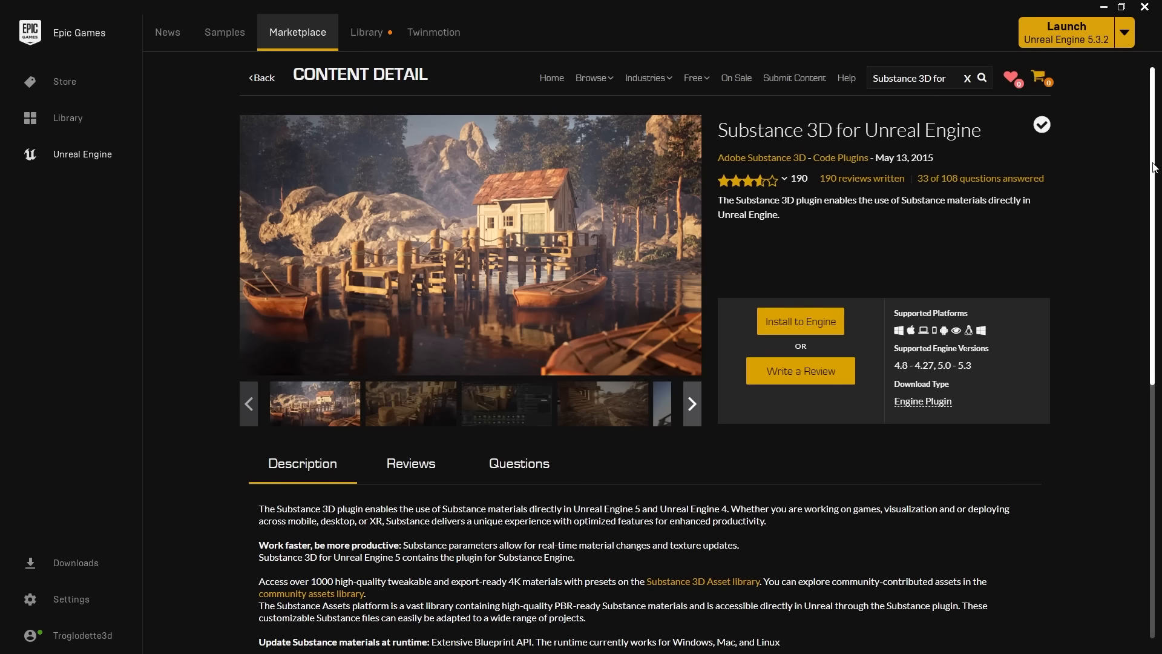
- Switch to Unreal Engine and import the Ornate_Fabric SBSAR into the Ornate_Fabric content folder with the Substance_Standard_Template
scroll(1092, 126, "down", 3)
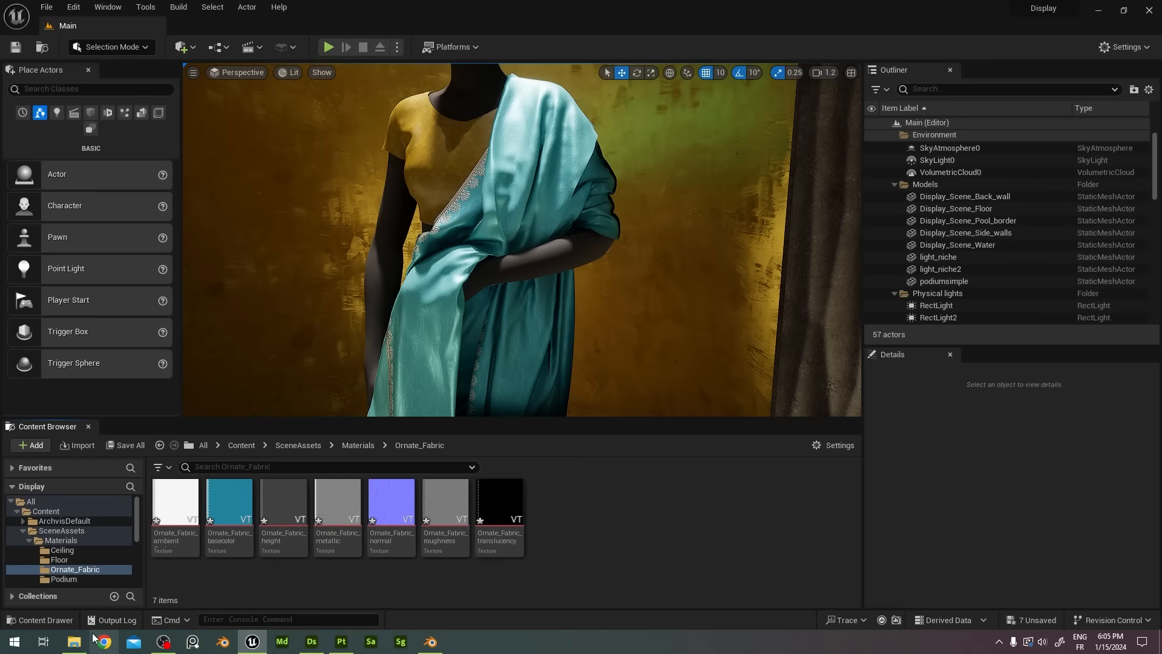
left_click(74, 641)
left_click_drag(535, 124, 636, 534)
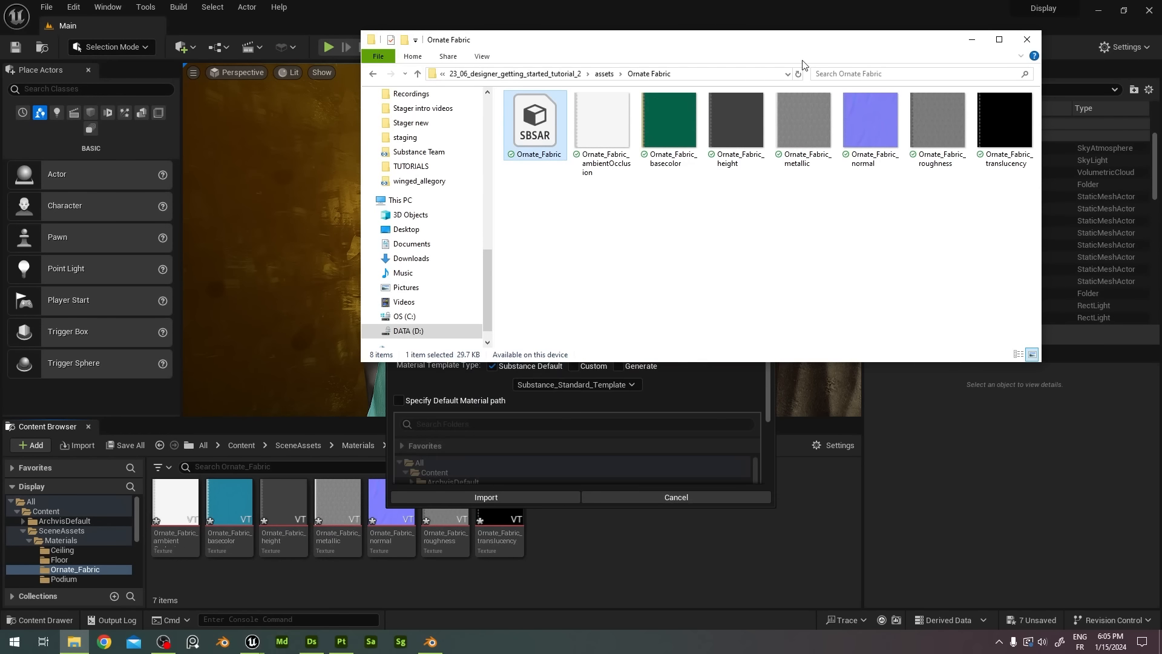
left_click(972, 39)
left_click(539, 497)
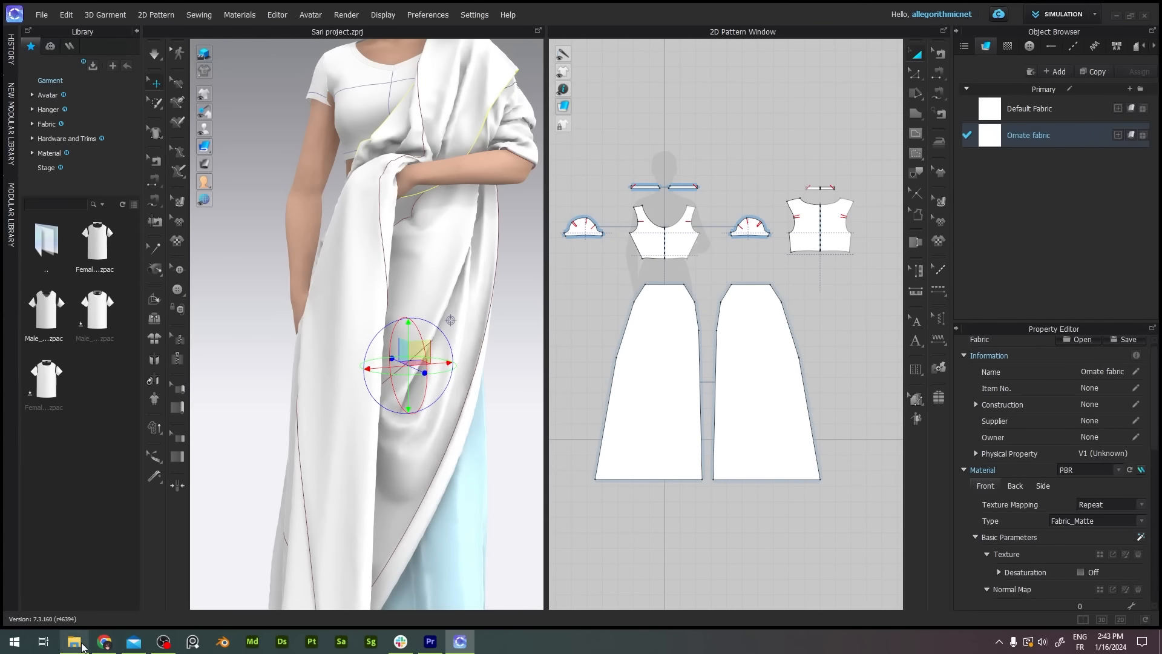
- In CLO, apply the Ornate_Fabric SBSAR from File Explorer to the sari garment and pick a new Fabric color for it
left_click(82, 645)
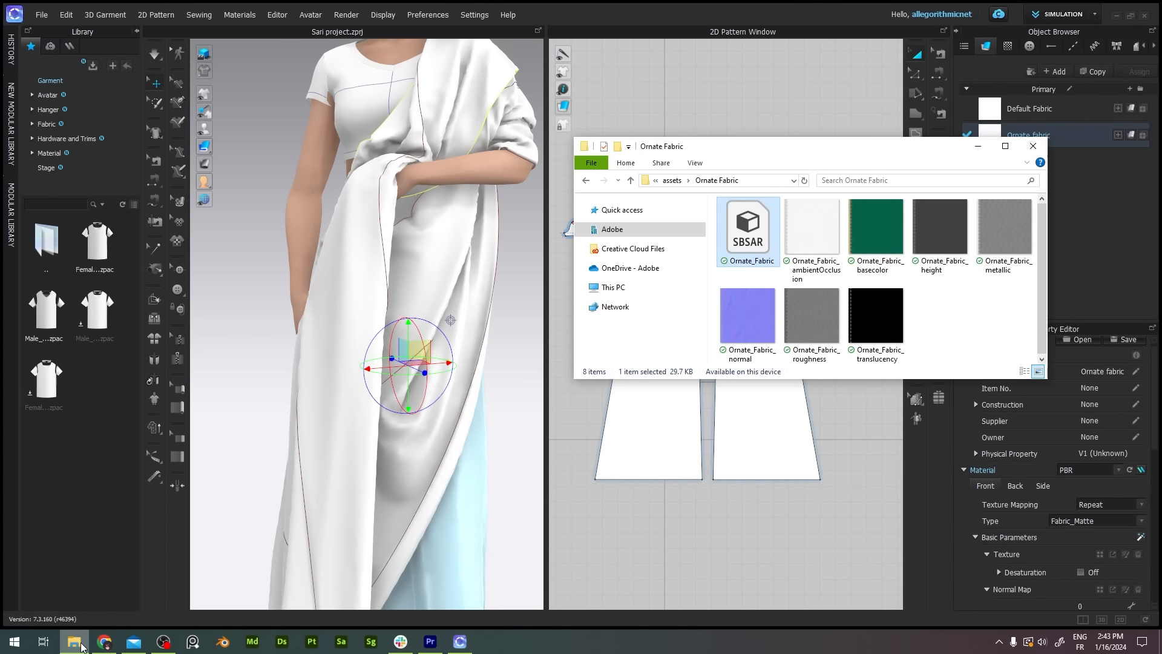
left_click_drag(751, 241, 438, 293)
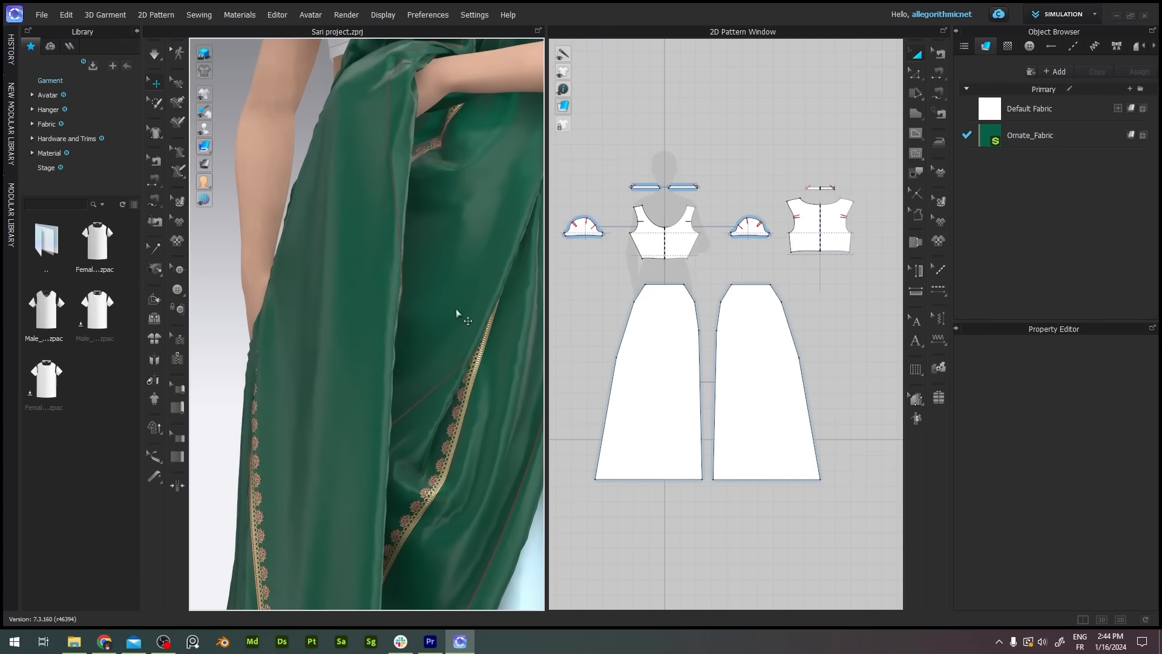
left_click(1058, 144)
scroll(1025, 520, "down", 3)
left_click(1012, 519)
scroll(1002, 532, "down", 5)
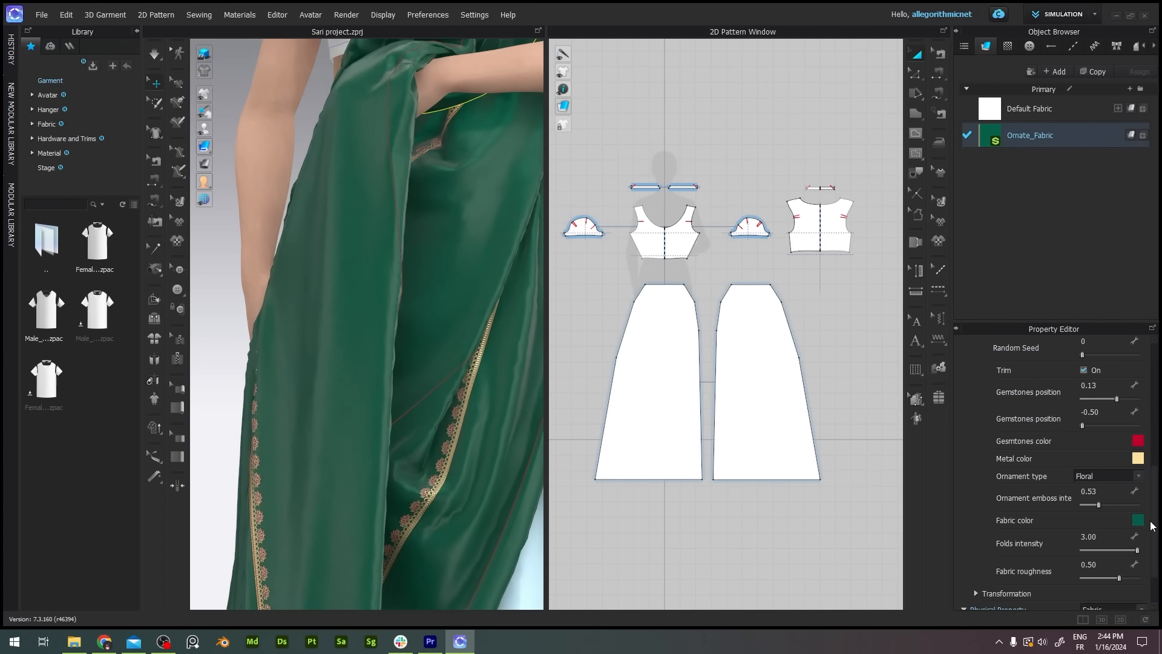
left_click(1139, 520)
left_click(634, 265)
left_click(520, 473)
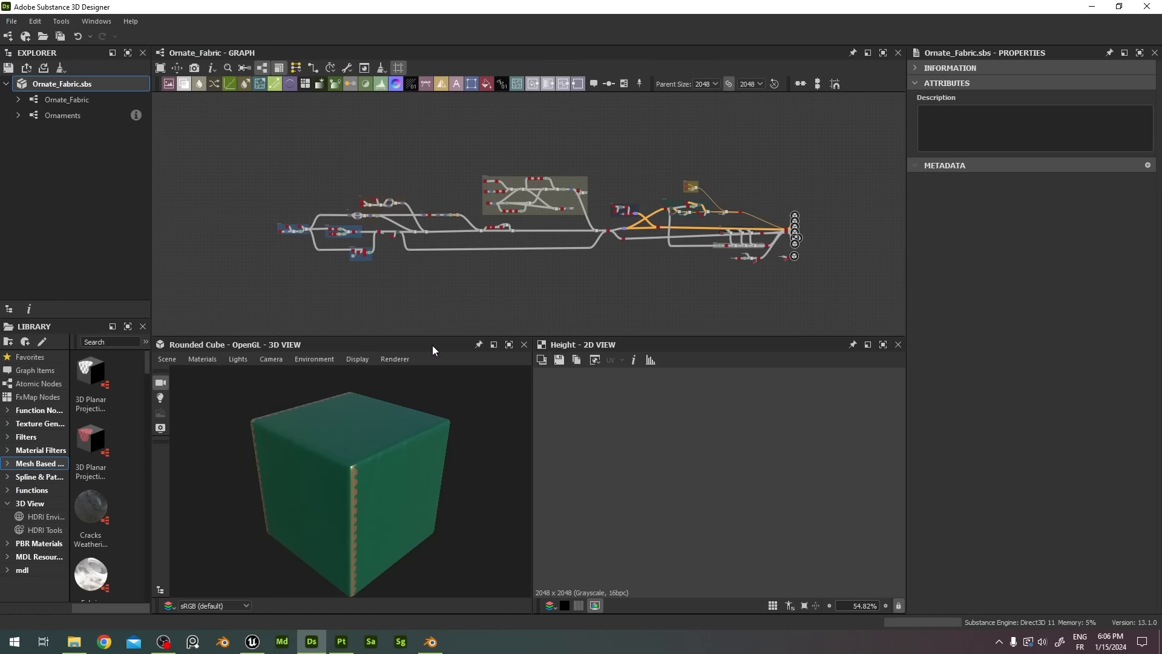
scroll(466, 290, "down", 3)
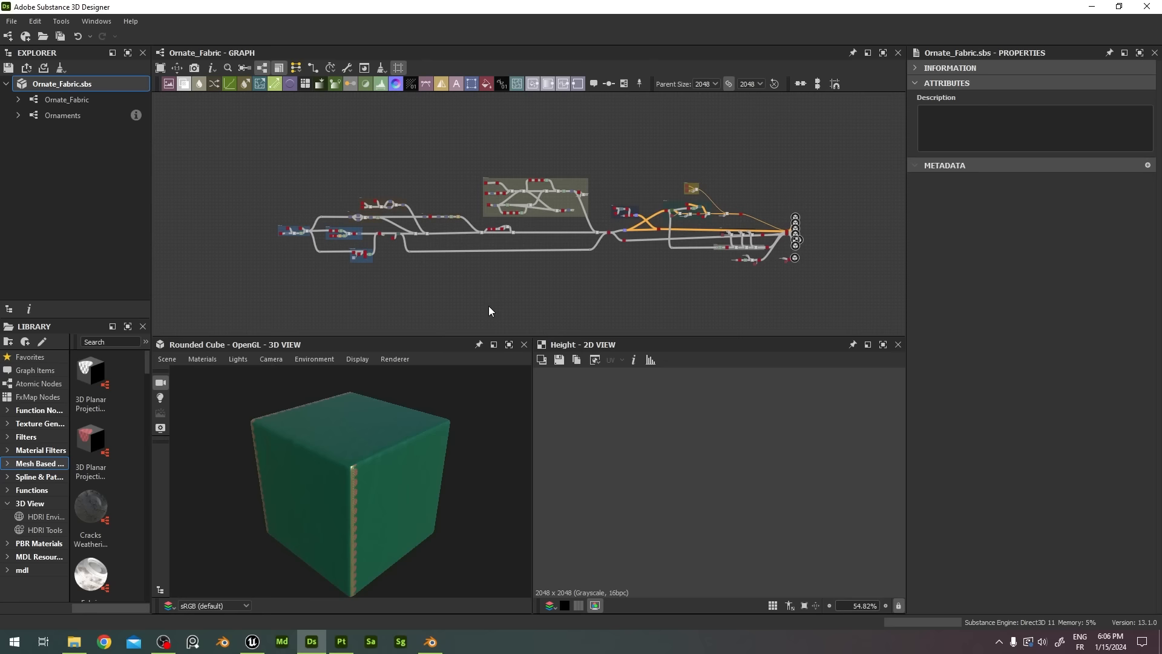
scroll(475, 258, "up", 2)
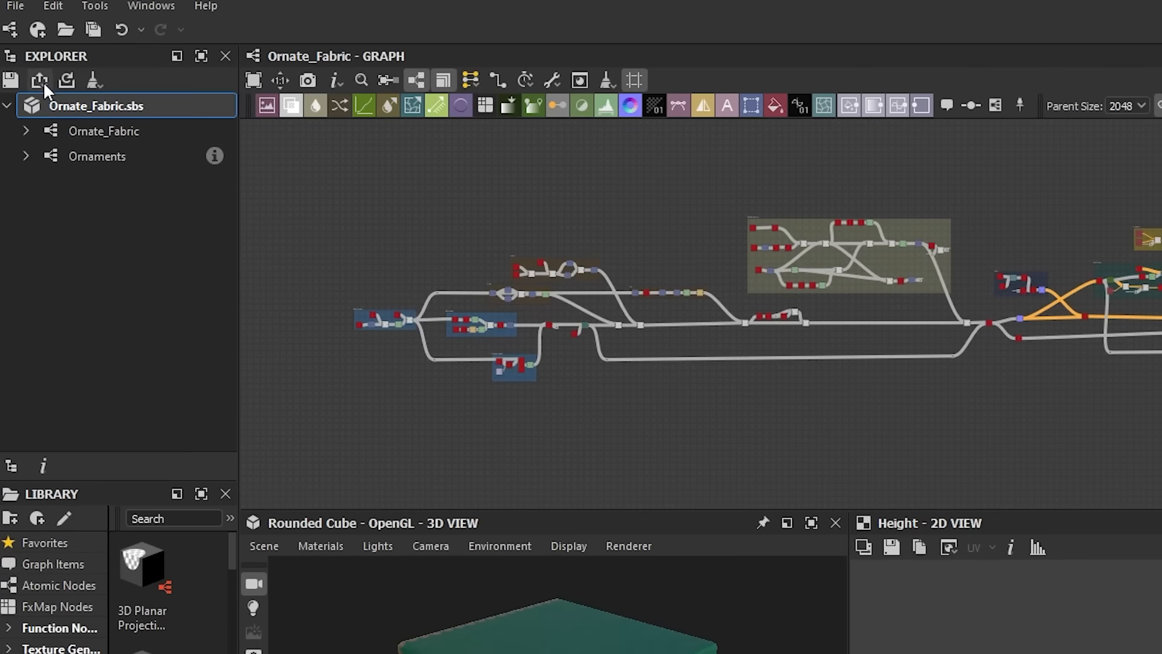
left_click(26, 68)
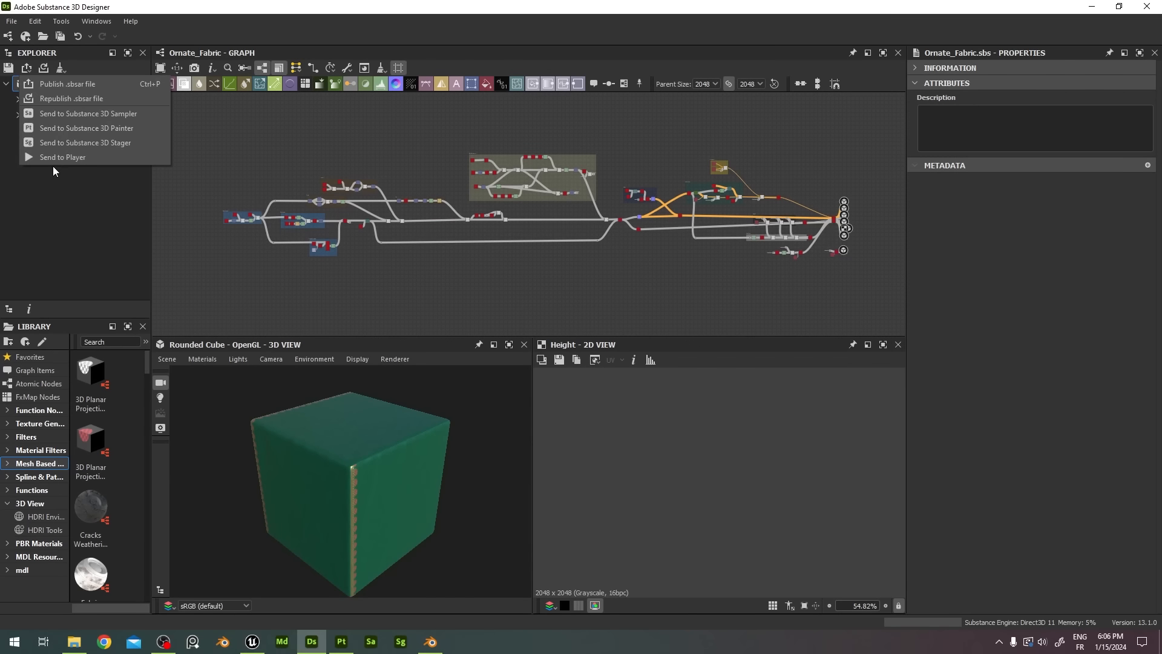
left_click(79, 239)
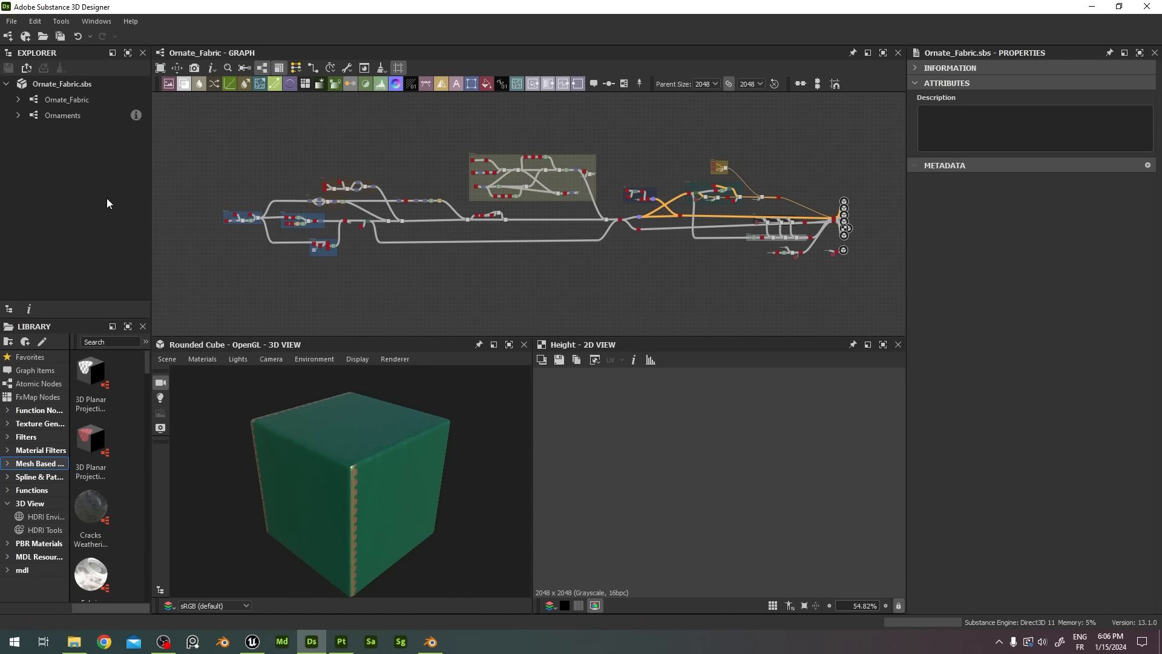
- Switch to Substance 3D Painter and inspect the dress model with its untextured white bodice
left_click(341, 641)
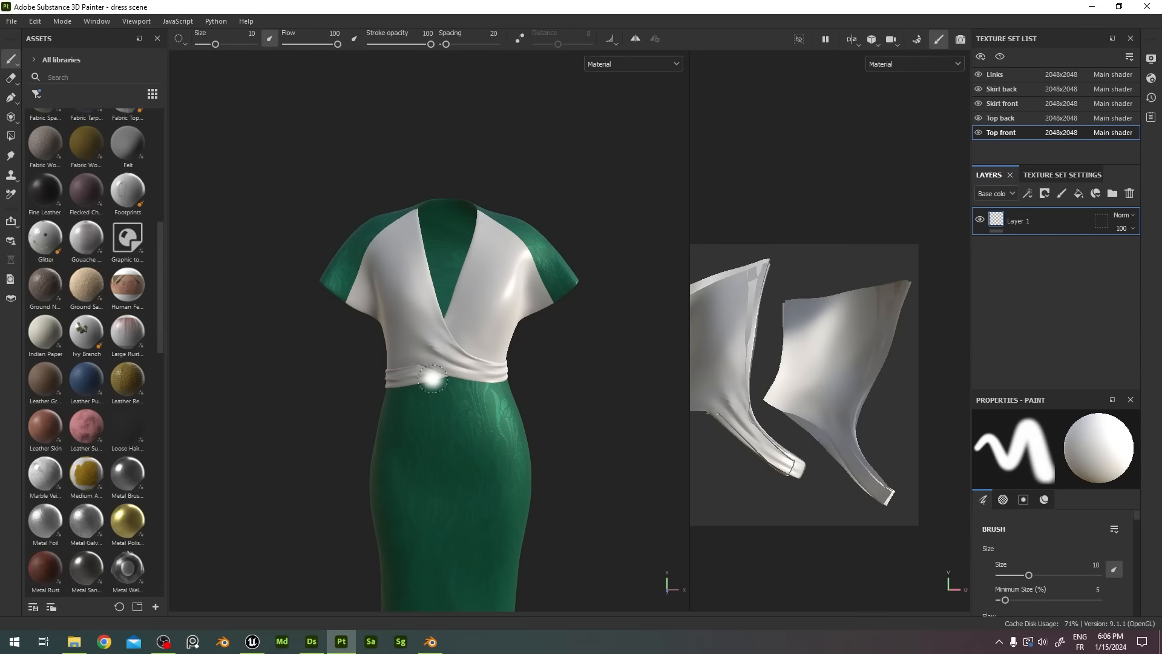
scroll(432, 379, "down", 3)
mouse_move(432, 412)
middle_mouse_down("alt")
mouse_move(465, 368)
mouse_move(461, 350)
middle_mouse_up("alt")
left_click_drag(460, 350, 425, 304, "alt")
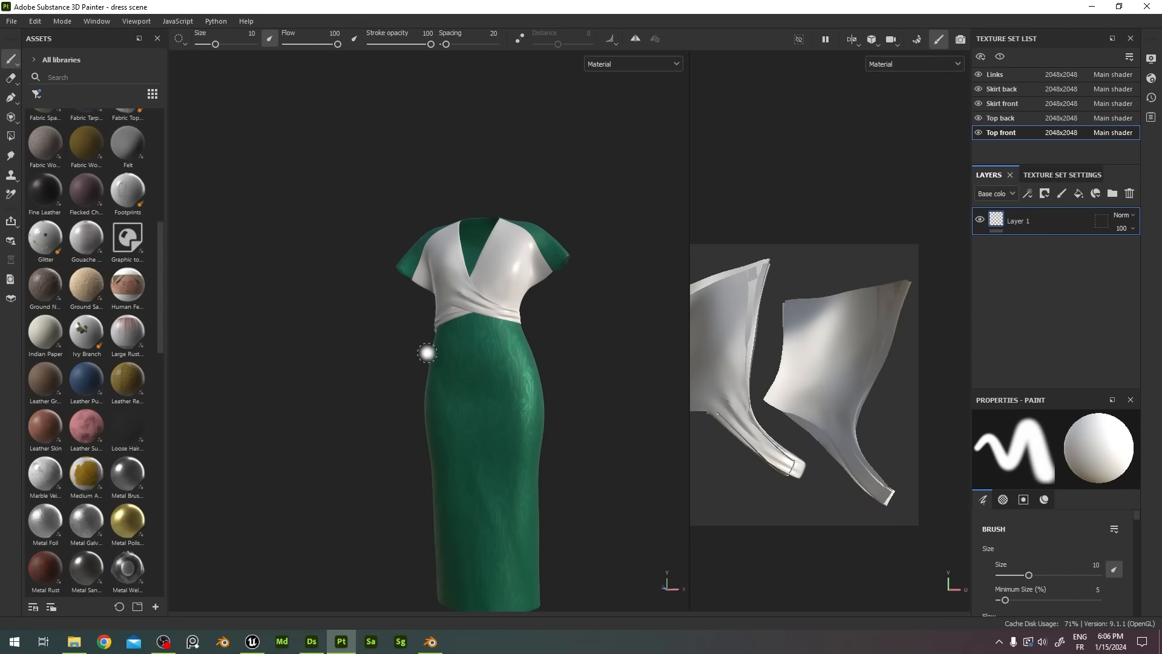
- Switch to Substance 3D Designer and send the Ornate_Fabric.sbs package to Substance 3D Painter
left_click(312, 641)
left_click(44, 86)
left_click(26, 68)
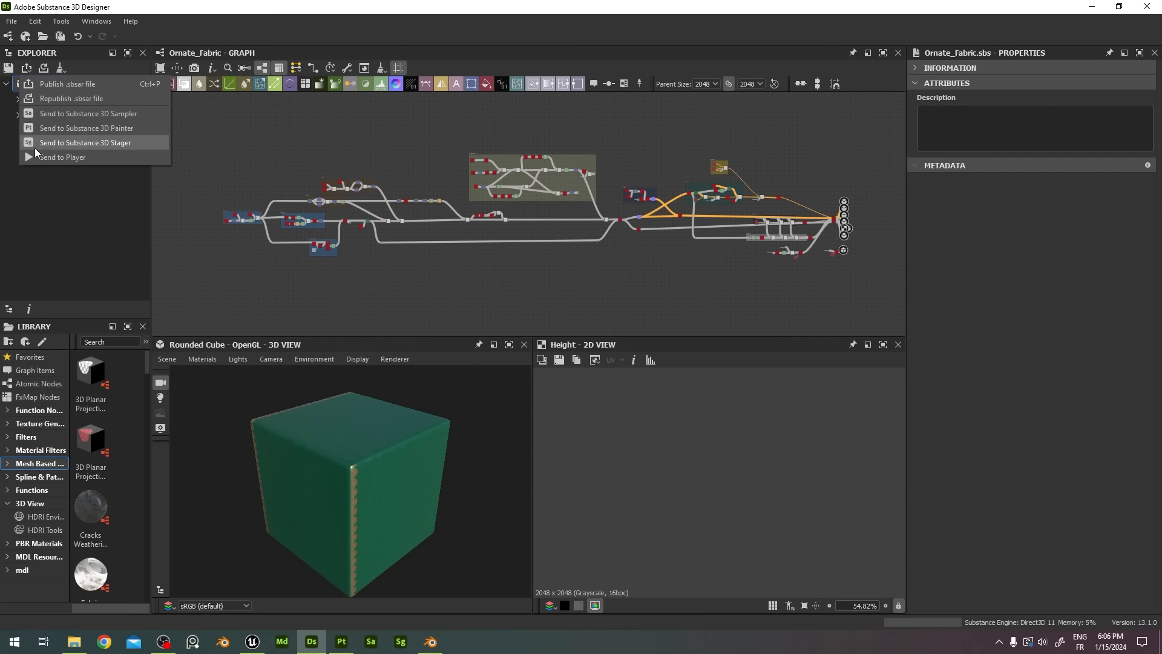
left_click(100, 127)
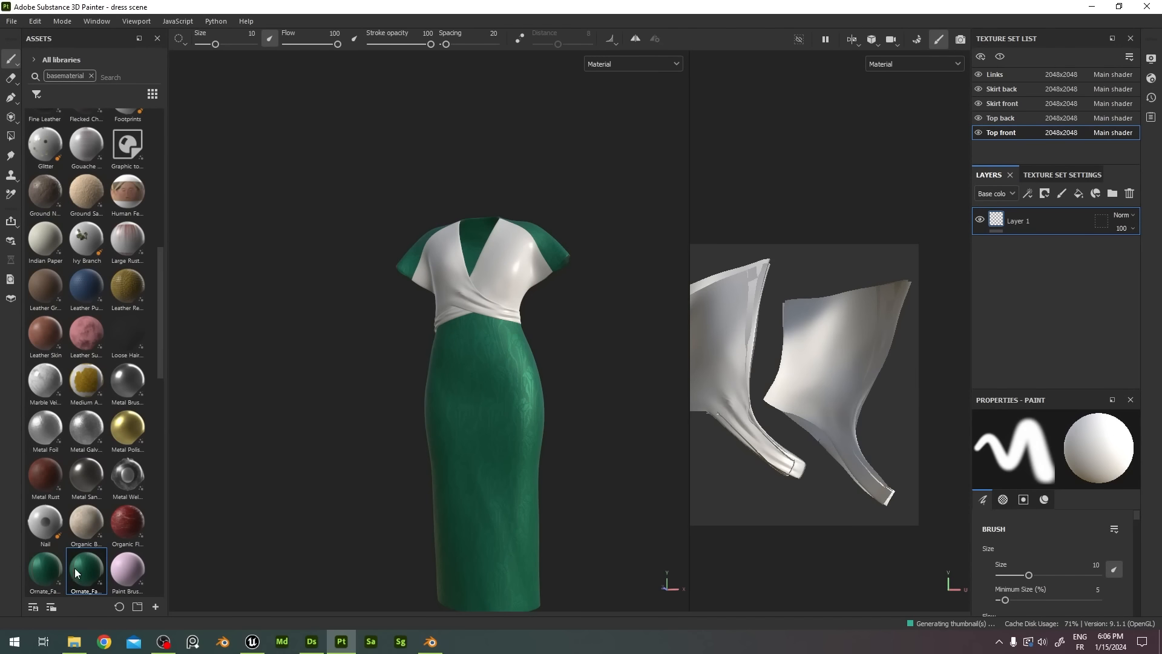
- Apply the received Ornate_Fabric material to the dress's Top front texture set and inspect the bodice up close
mouse_move(86, 576)
left_click_drag(81, 576, 460, 282)
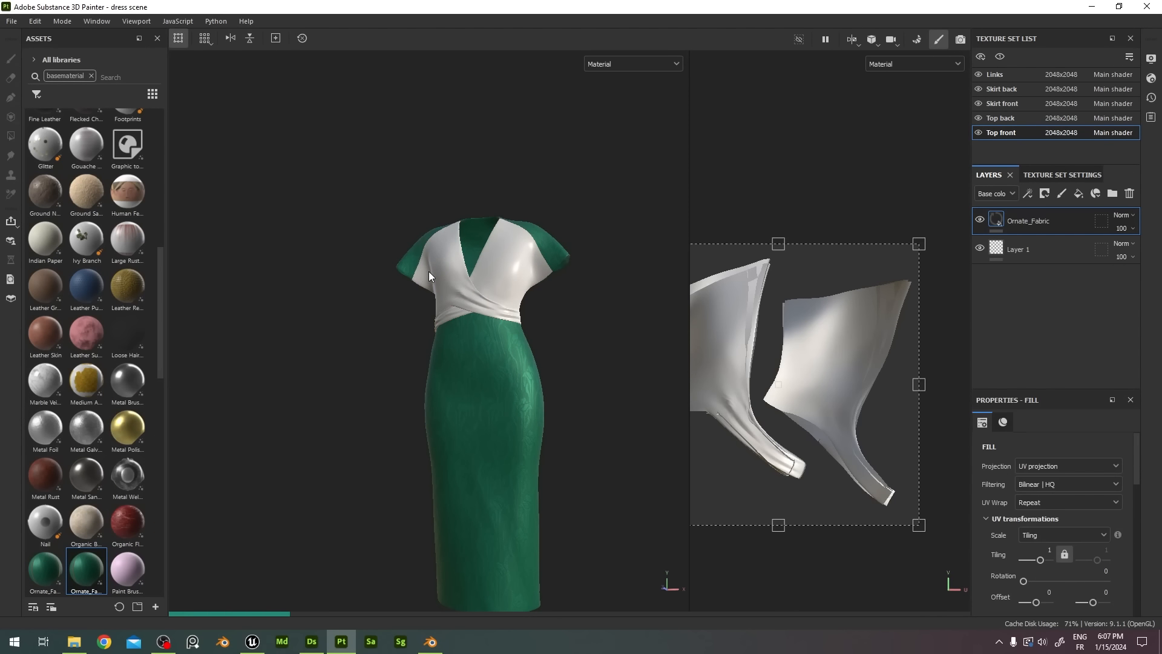
scroll(428, 270, "up", 6)
middle_click_drag(467, 264, 340, 332, "alt")
scroll(378, 310, "up", 3)
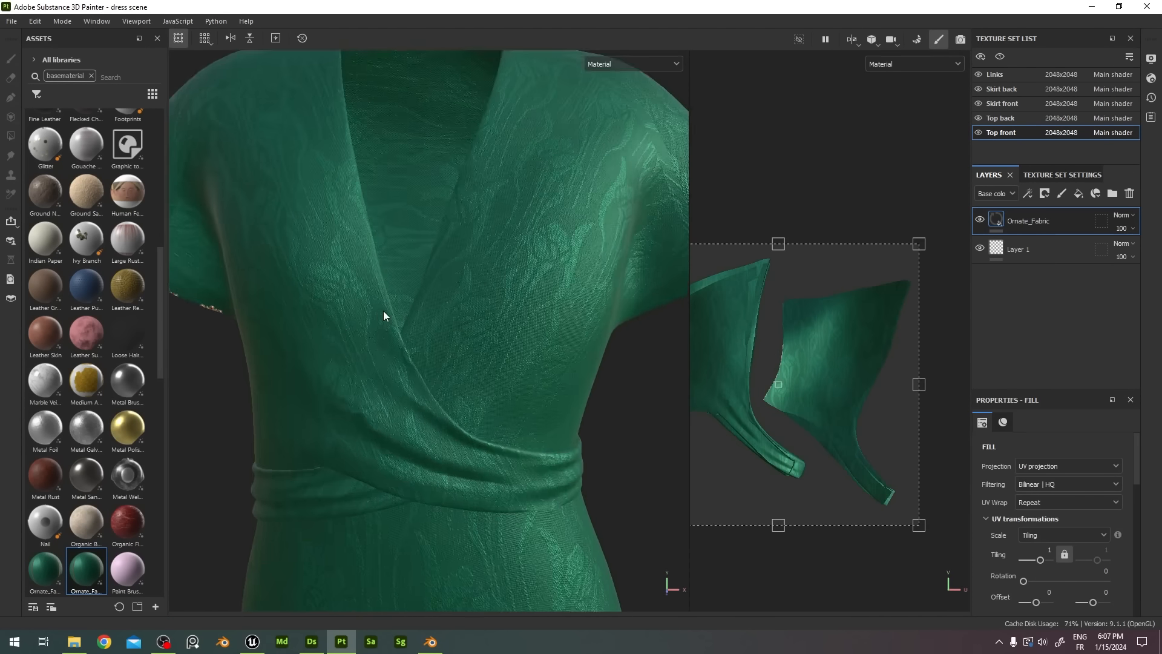
- Set the Trim parameter of the Ornate_Fabric fill layer to No and review its remaining parameters
left_click_drag(1138, 474, 1143, 555)
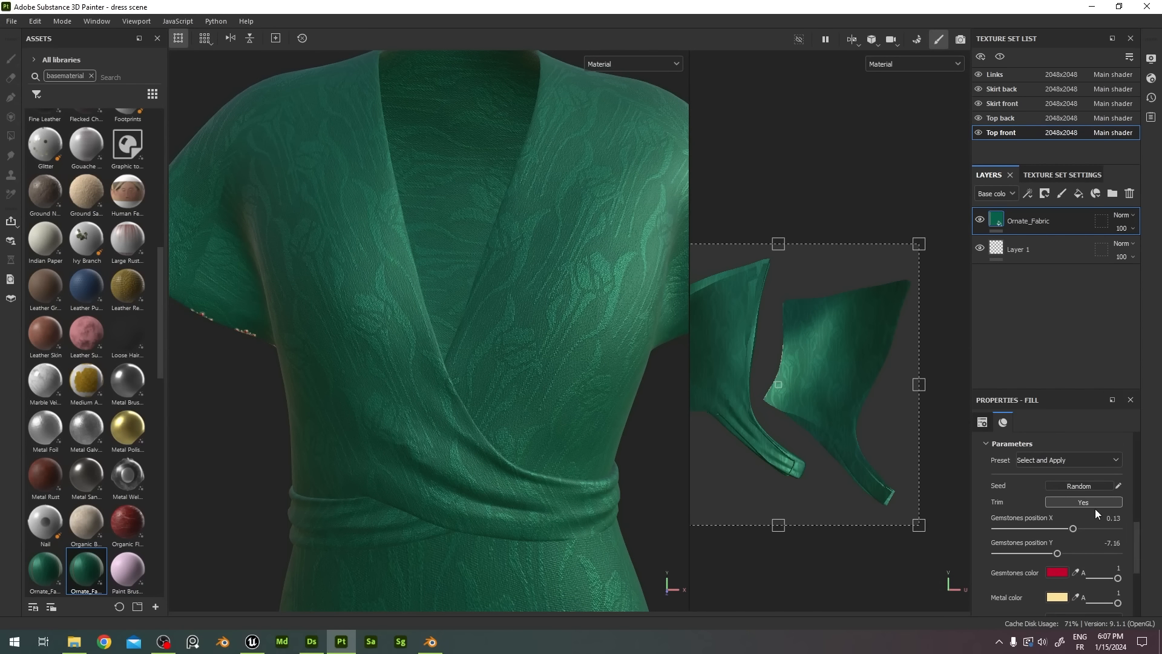
left_click(1081, 502)
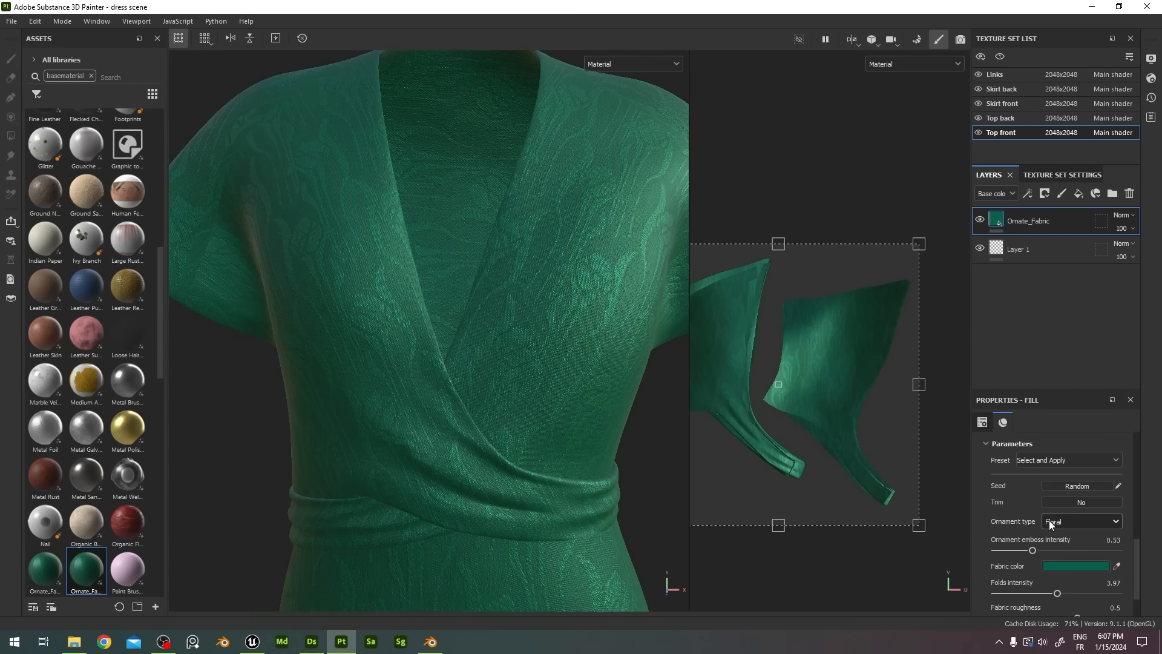
scroll(987, 535, "down", 1)
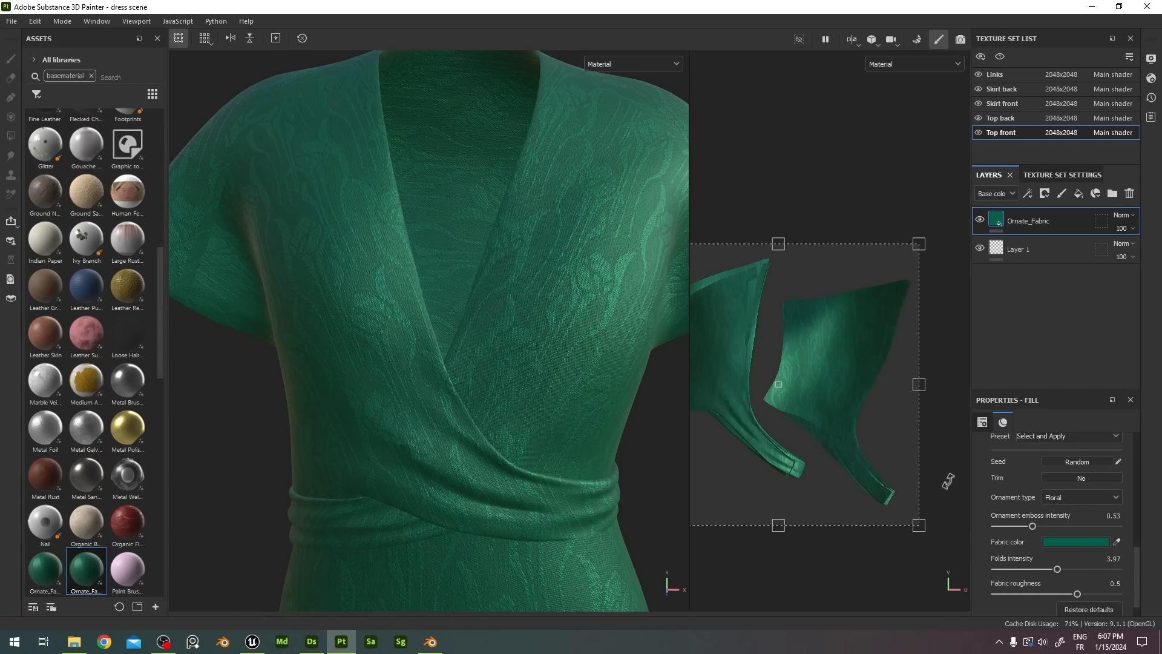
scroll(401, 340, "down", 3)
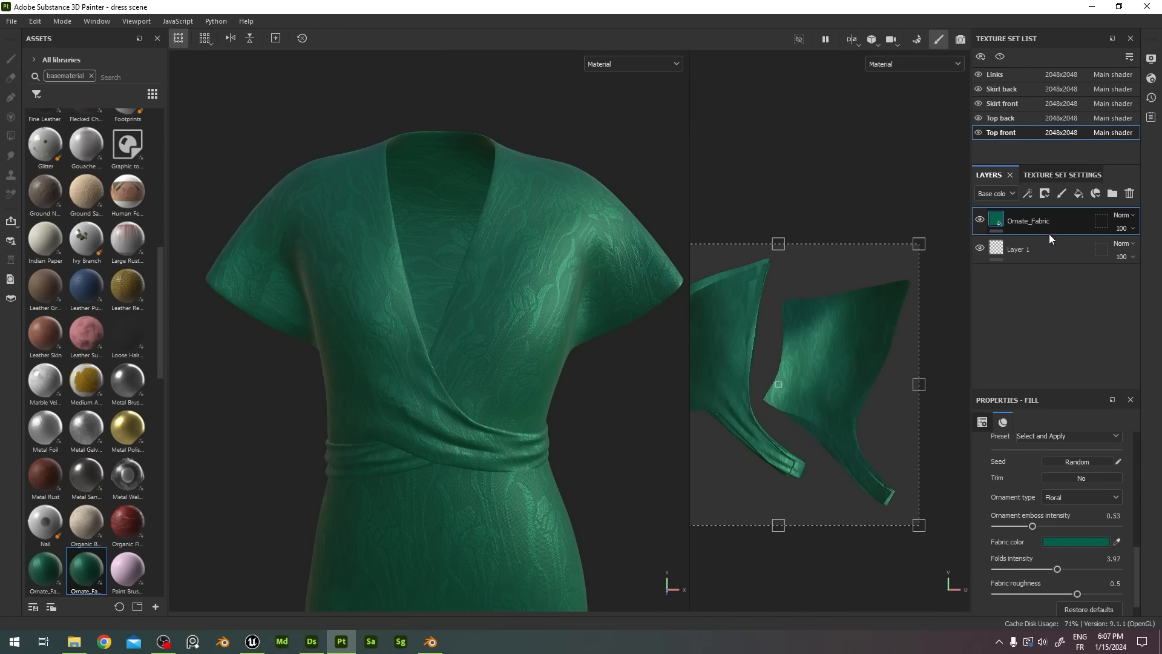
- Add a fill layer beneath the Ornate_Fabric layer and give it a black mask with a fill effect
left_click(1061, 255)
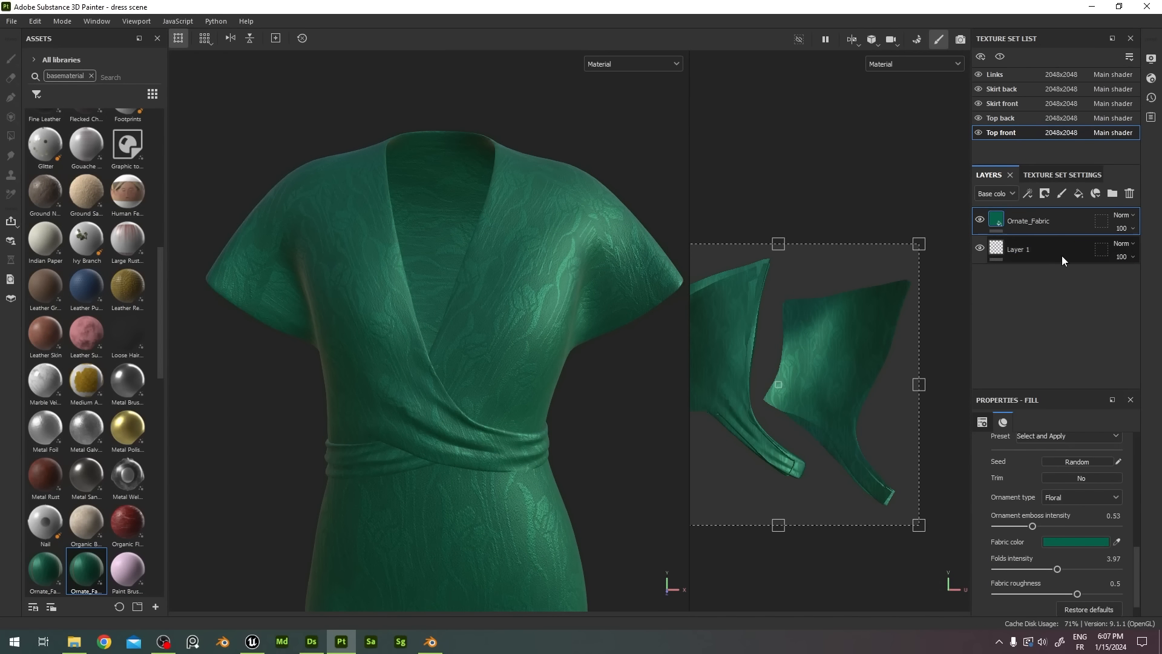
left_click(1079, 194)
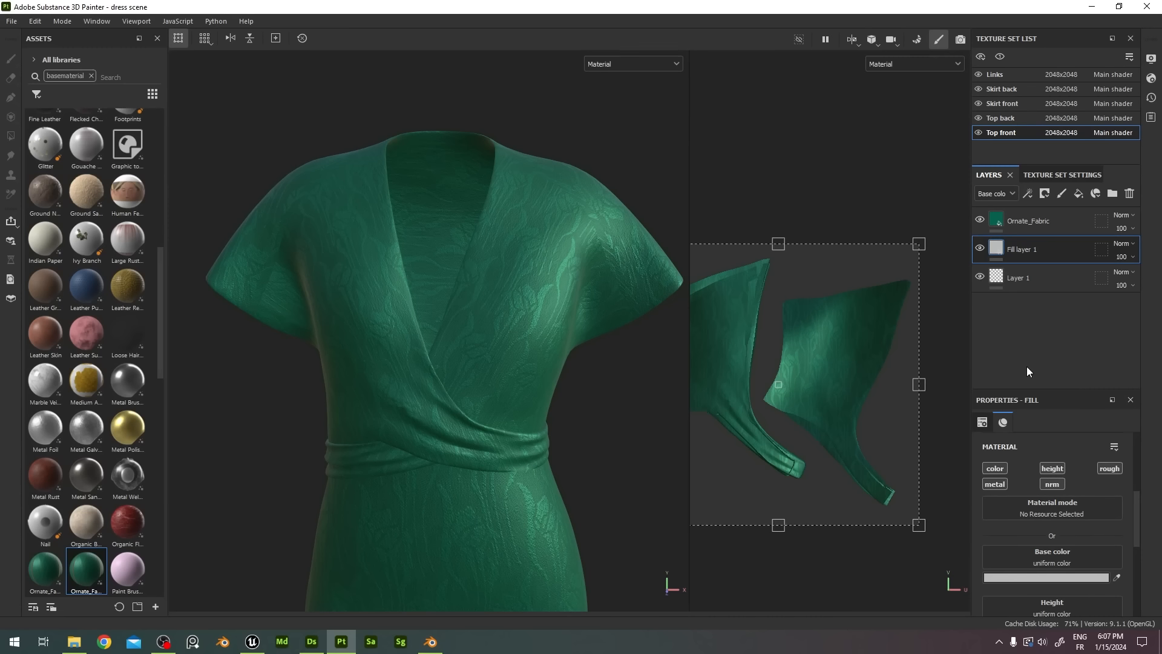
right_click(1026, 253)
left_click(1030, 258)
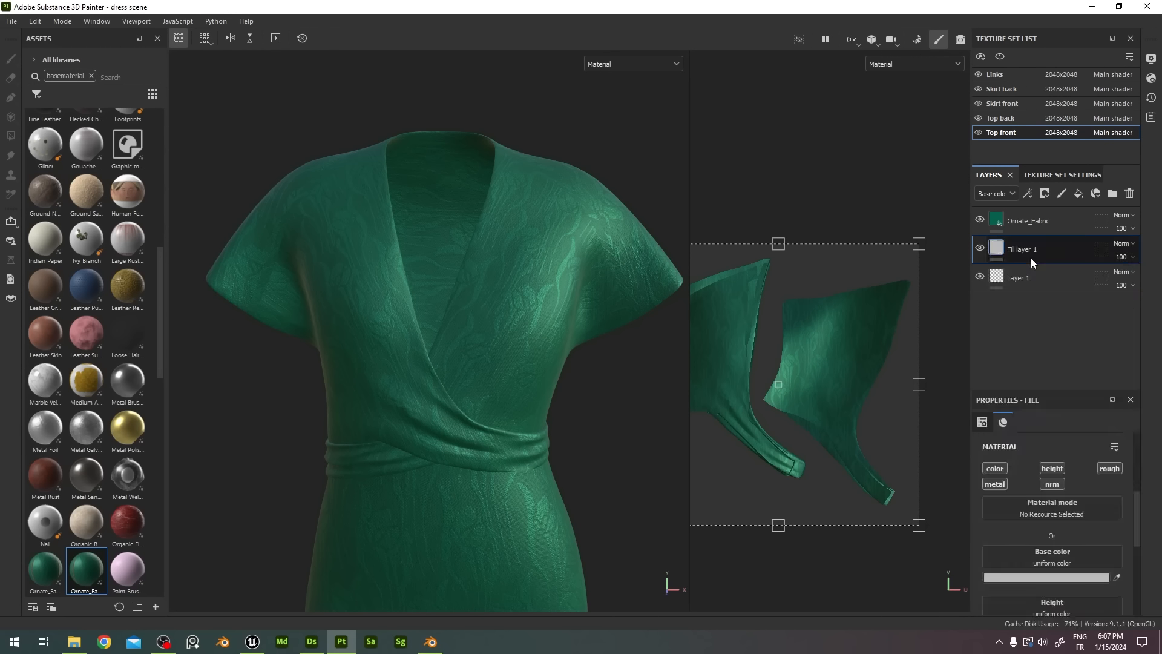
right_click(1014, 247)
left_click(1016, 420)
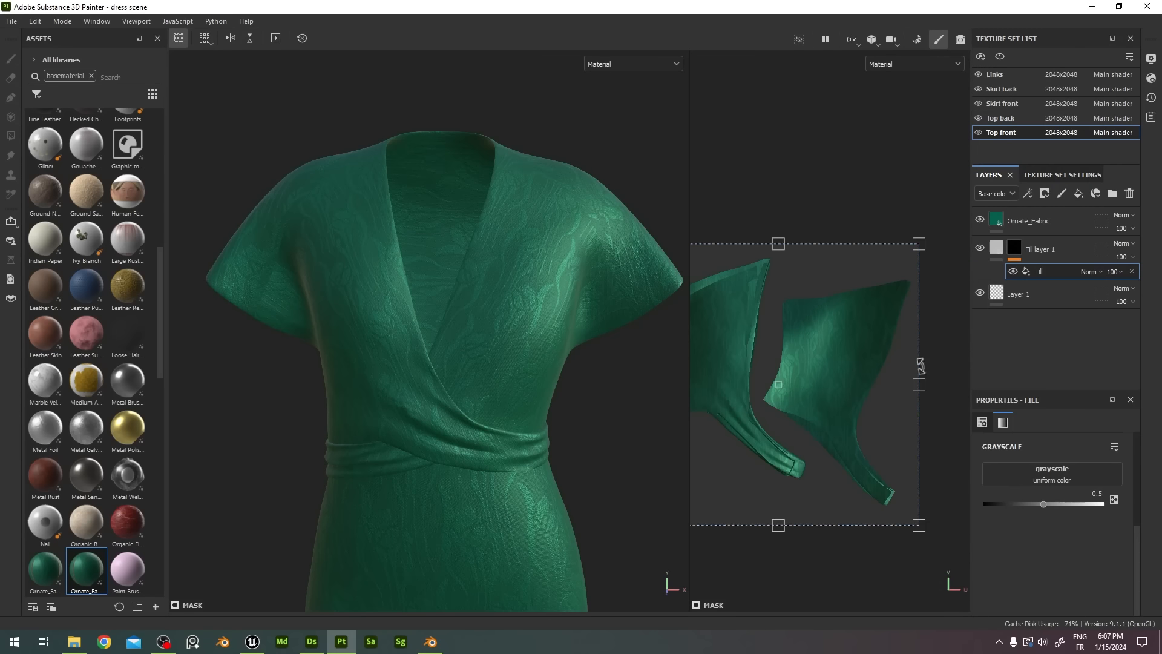
- Clear the base material filter, find the Fabric Fleur De Lis texture and assign it to the mask's fill effect on Fill layer 1
left_click(91, 76)
left_click(144, 94)
scroll(208, 197, "down", 5)
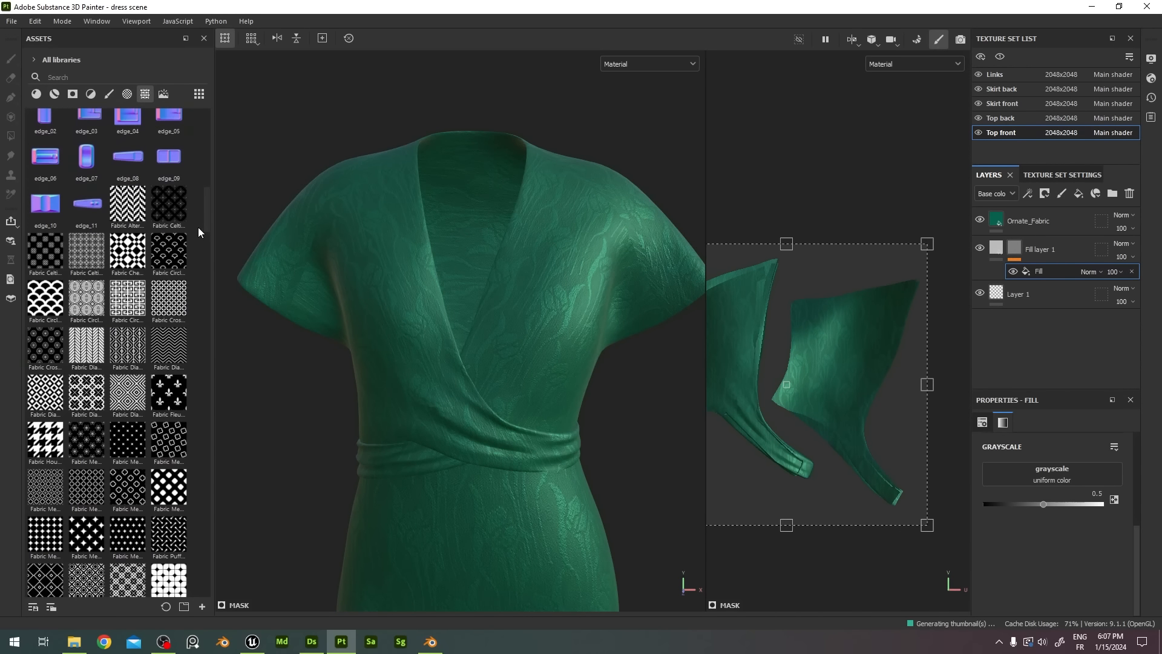
left_click_drag(169, 288, 1092, 474)
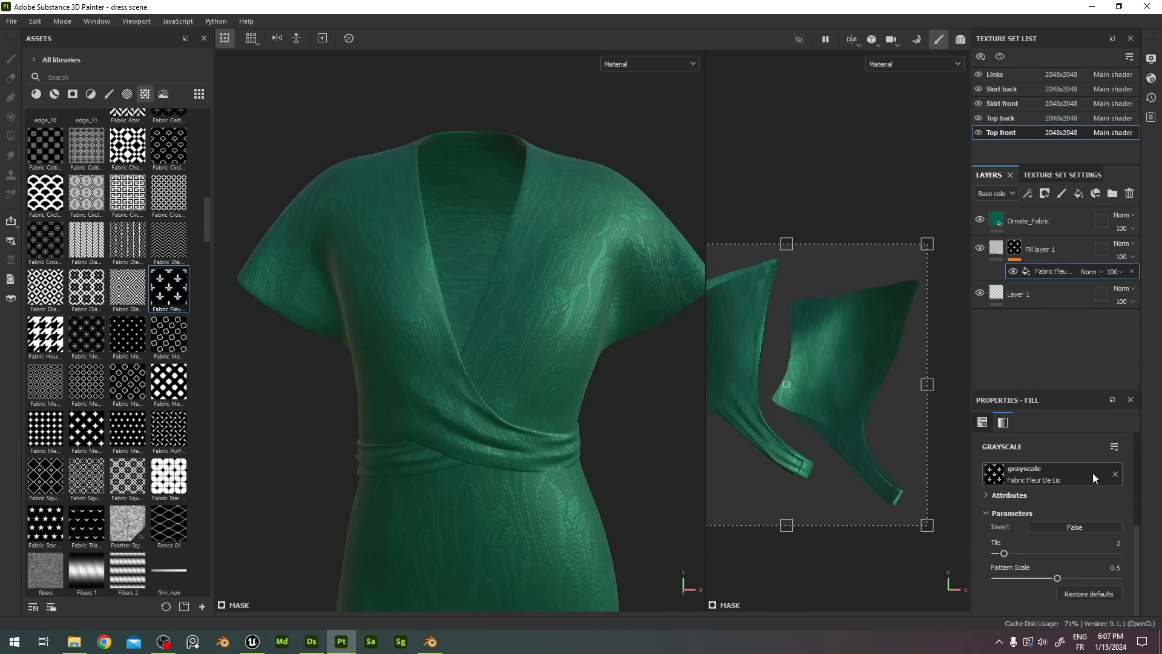
- Add an anchor point above the fill effect in Fill layer 1's mask and name it "custom ornament"
right_click(1067, 270)
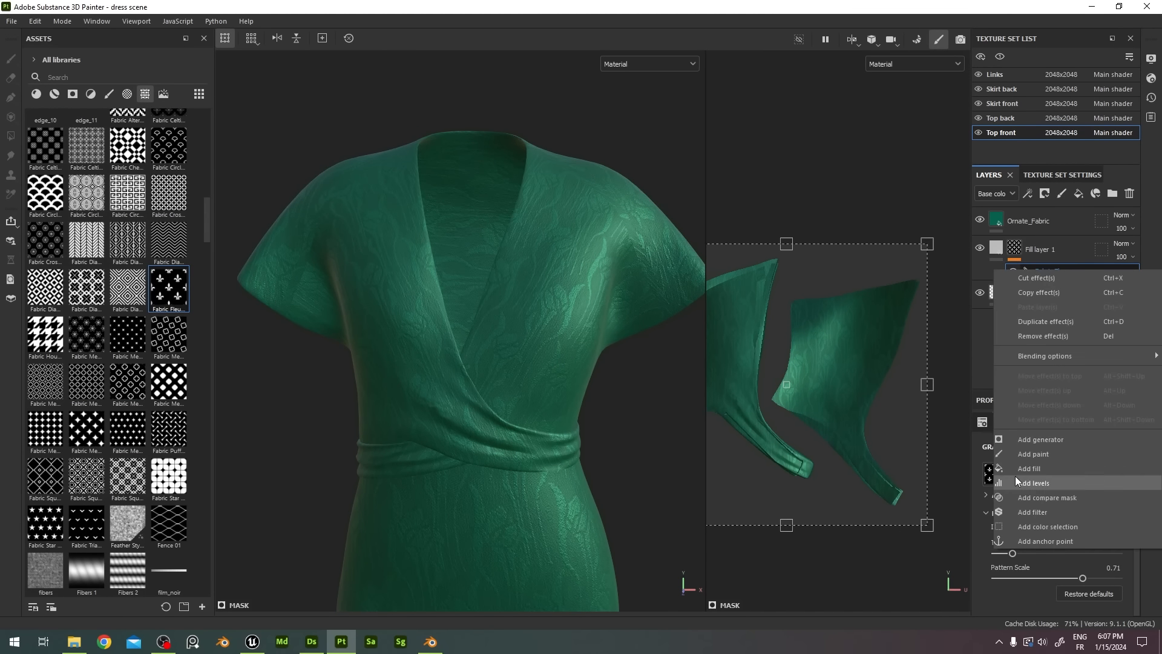
left_click(1056, 542)
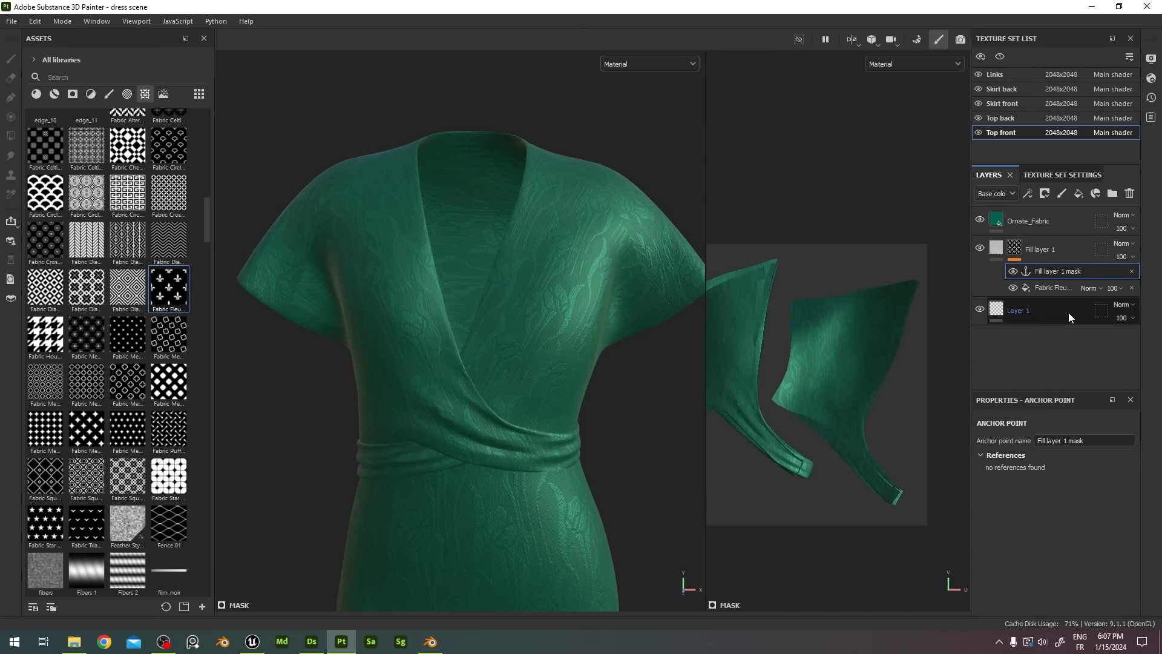
double_click(1057, 271)
type("custom ornament")
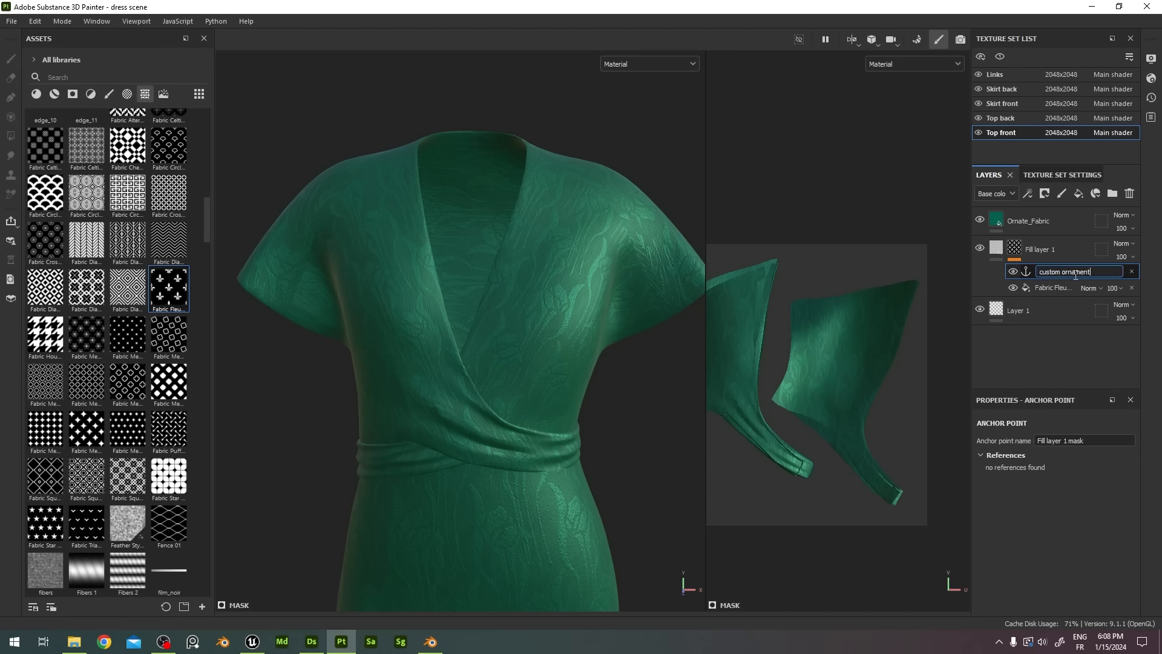
- Set the Ornament type of the Ornate_Fabric layer to Custom
left_click(1008, 217)
scroll(1135, 510, "down", 5)
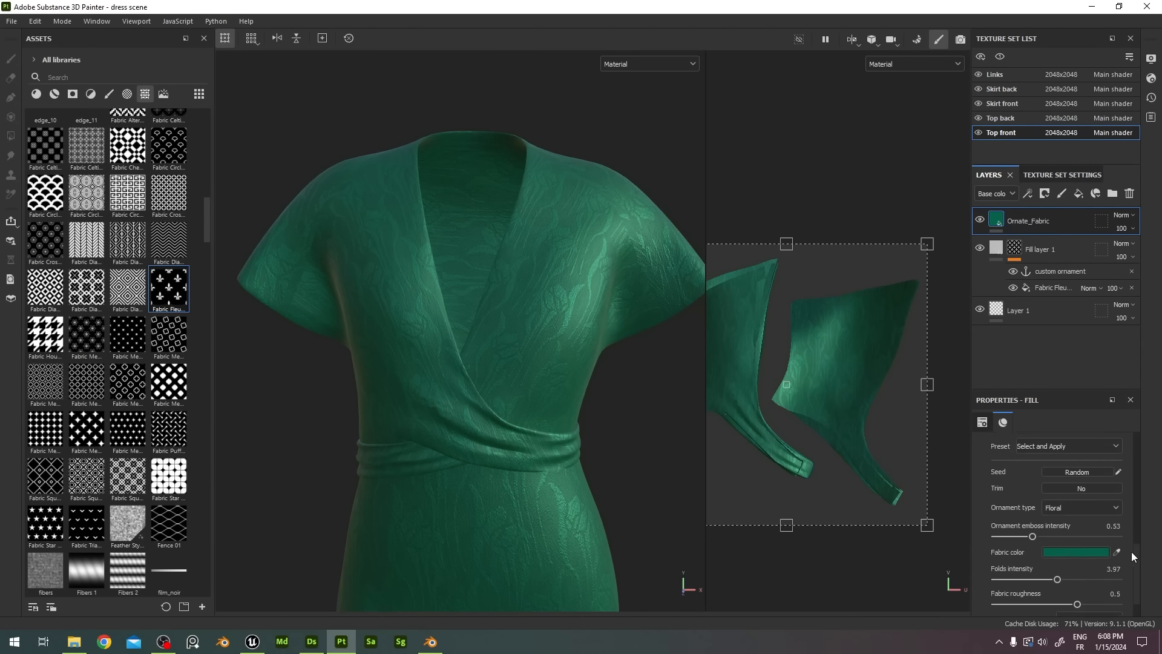
left_click(1081, 497)
left_click(1058, 538)
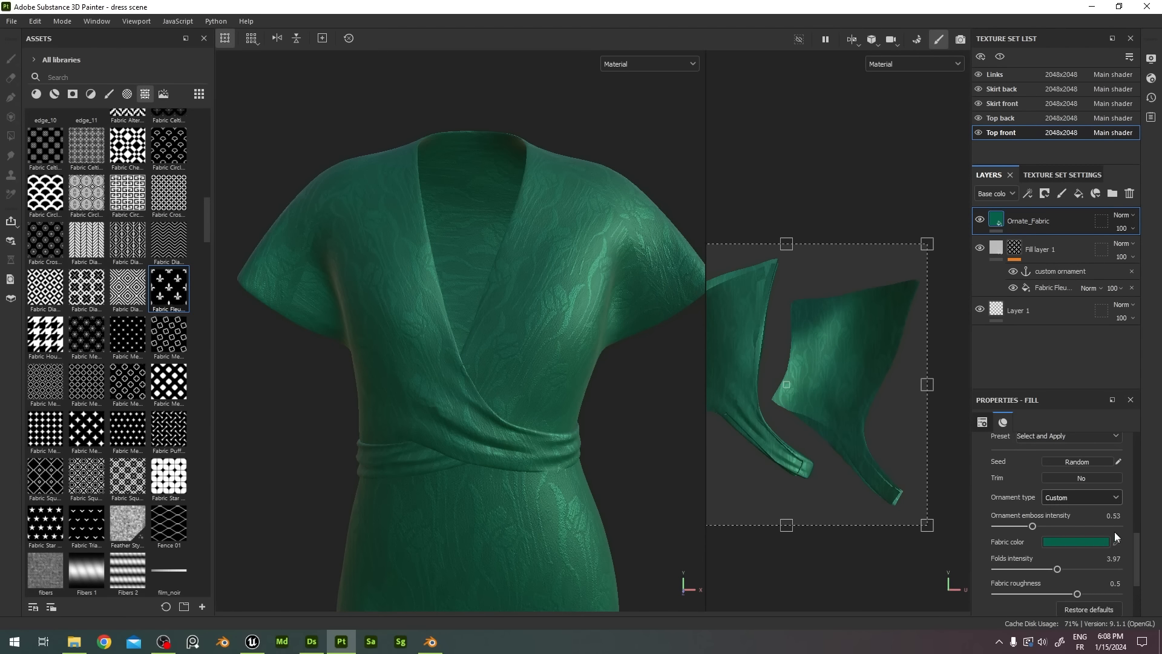
- Link the Custom ornament image input of Ornate_Fabric to the custom ornament anchor point and inspect the pattern on the bodice
scroll(1135, 518, "down", 3)
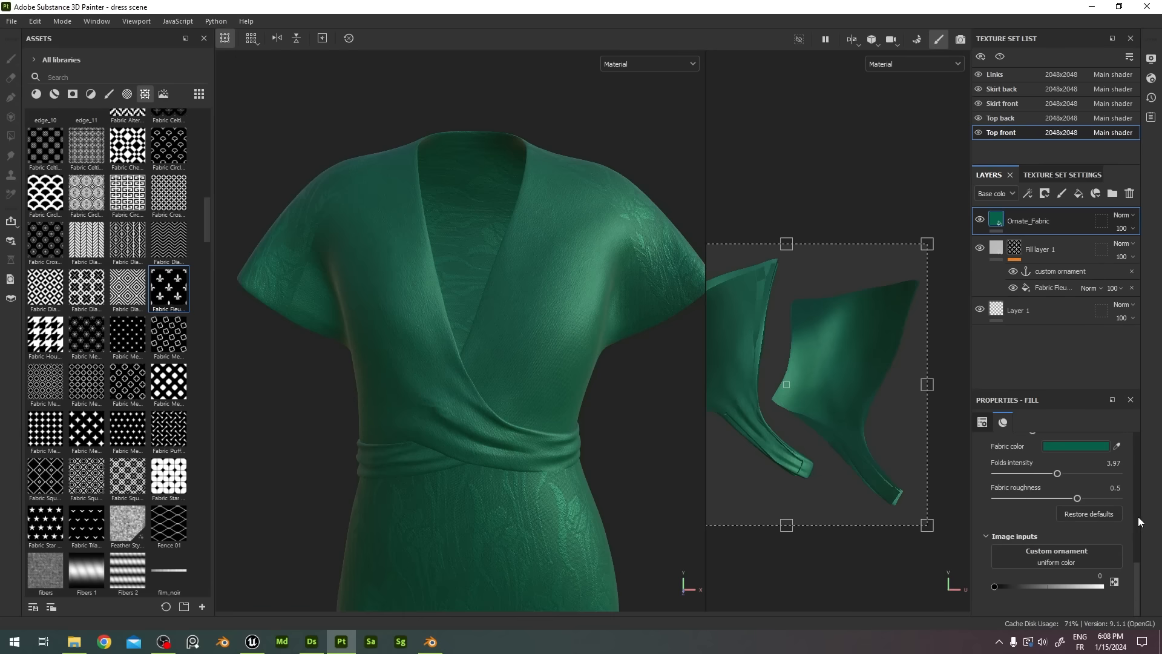
left_click(1070, 557)
left_click(1087, 379)
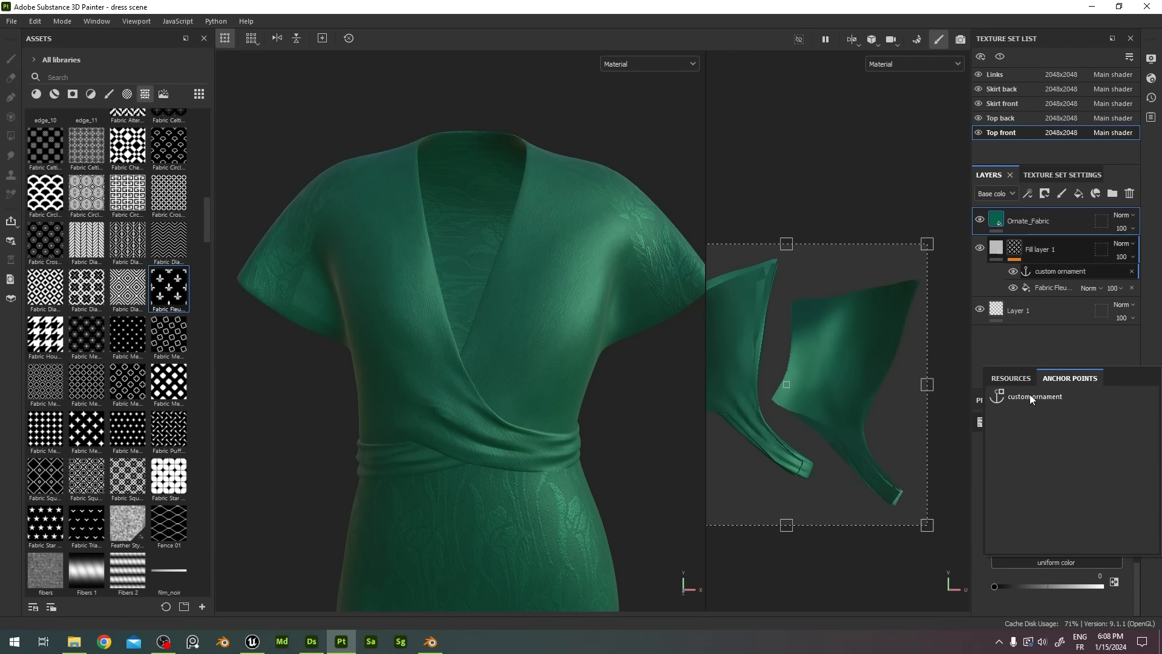
left_click(1029, 394)
scroll(587, 209, "up", 5)
scroll(587, 209, "down", 5)
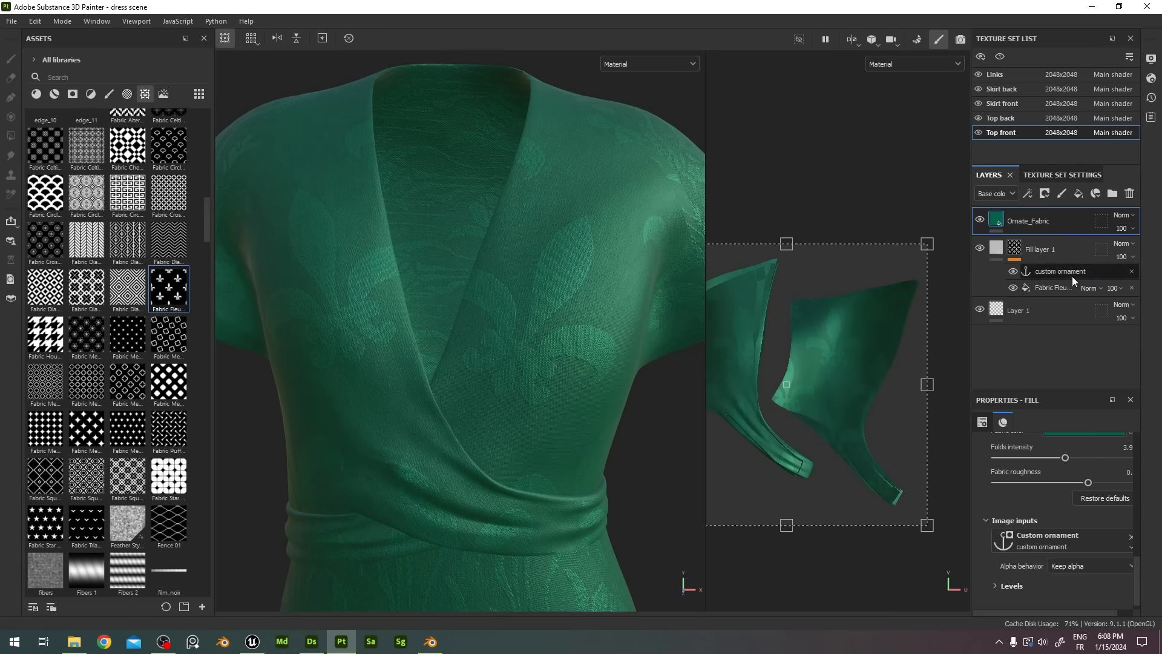
- Replace the fleur-de-lis fill in the mask with a paint effect and brush a freehand curled ornament onto the bodice at size 3.38
left_click(1060, 287)
mouse_move(495, 429)
left_mouse_down("alt")
mouse_move(563, 400)
mouse_move(597, 408)
mouse_move(511, 423)
left_mouse_up("alt")
mouse_move(418, 351)
right_mouse_down("ctrl")
mouse_move(416, 329)
mouse_move(435, 407)
right_mouse_up("ctrl")
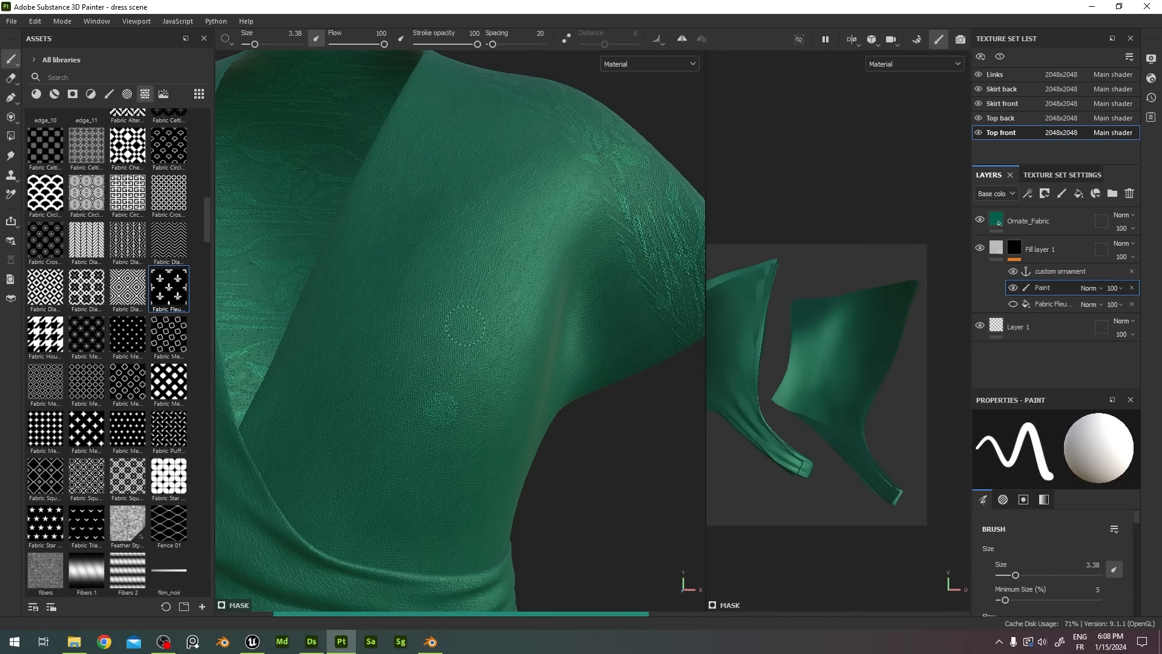
mouse_move(465, 325)
left_mouse_down()
mouse_move(386, 368)
mouse_move(380, 487)
mouse_move(443, 424)
left_mouse_up()
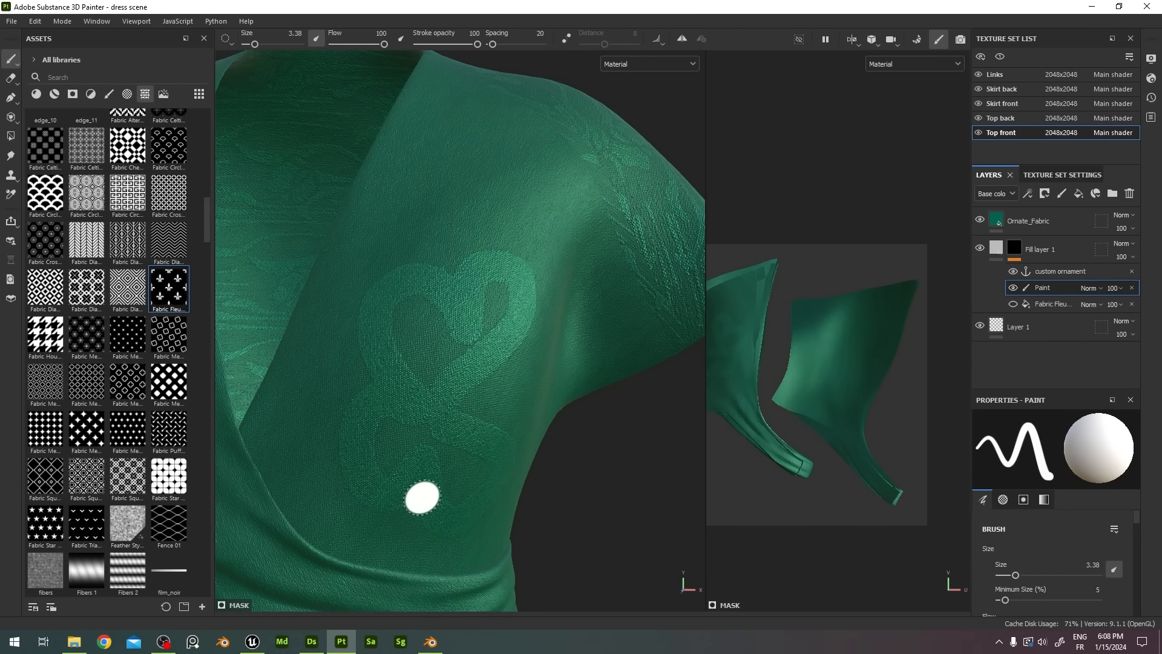
mouse_move(418, 493)
left_mouse_down("alt")
mouse_move(511, 485)
mouse_move(431, 470)
mouse_move(475, 441)
mouse_move(514, 488)
mouse_move(473, 483)
left_mouse_up("alt")
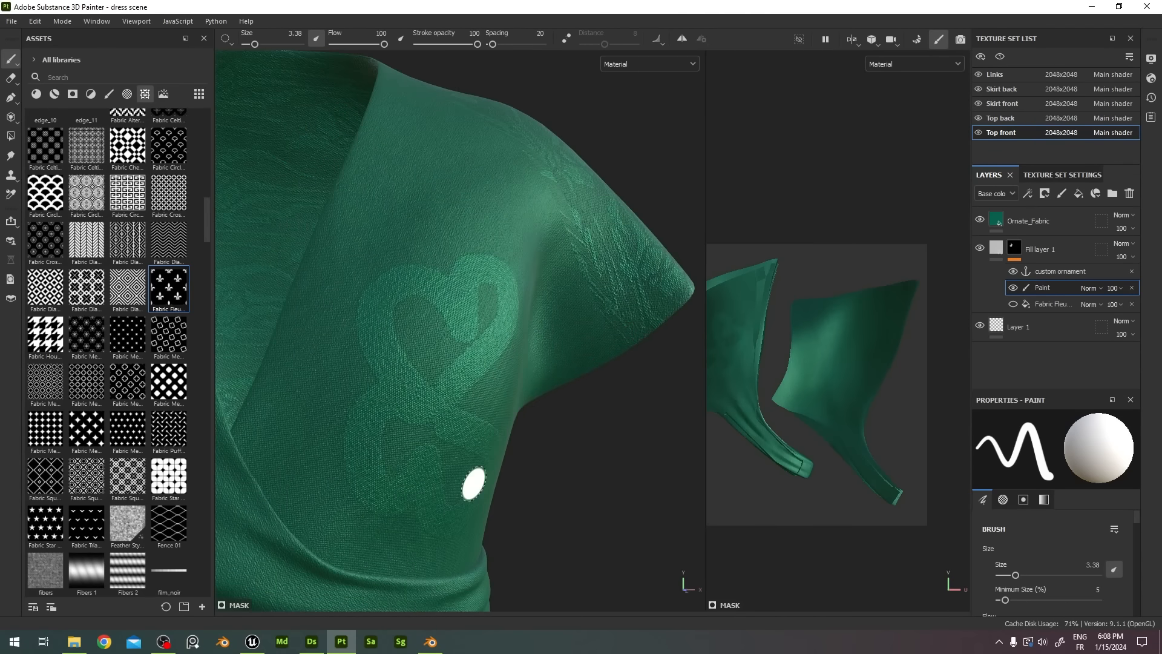